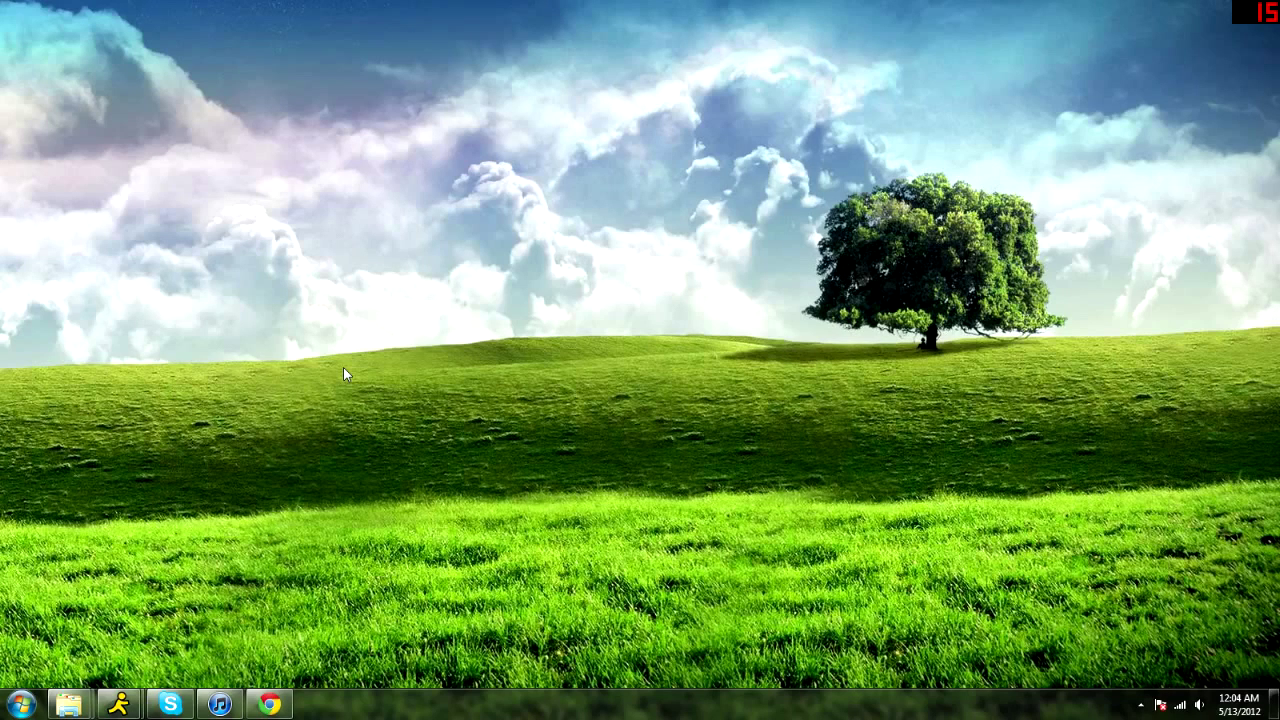
# - Restore the HALO 2 window and open its halo 2 subfolder
pyautogui.moveTo(69, 704)
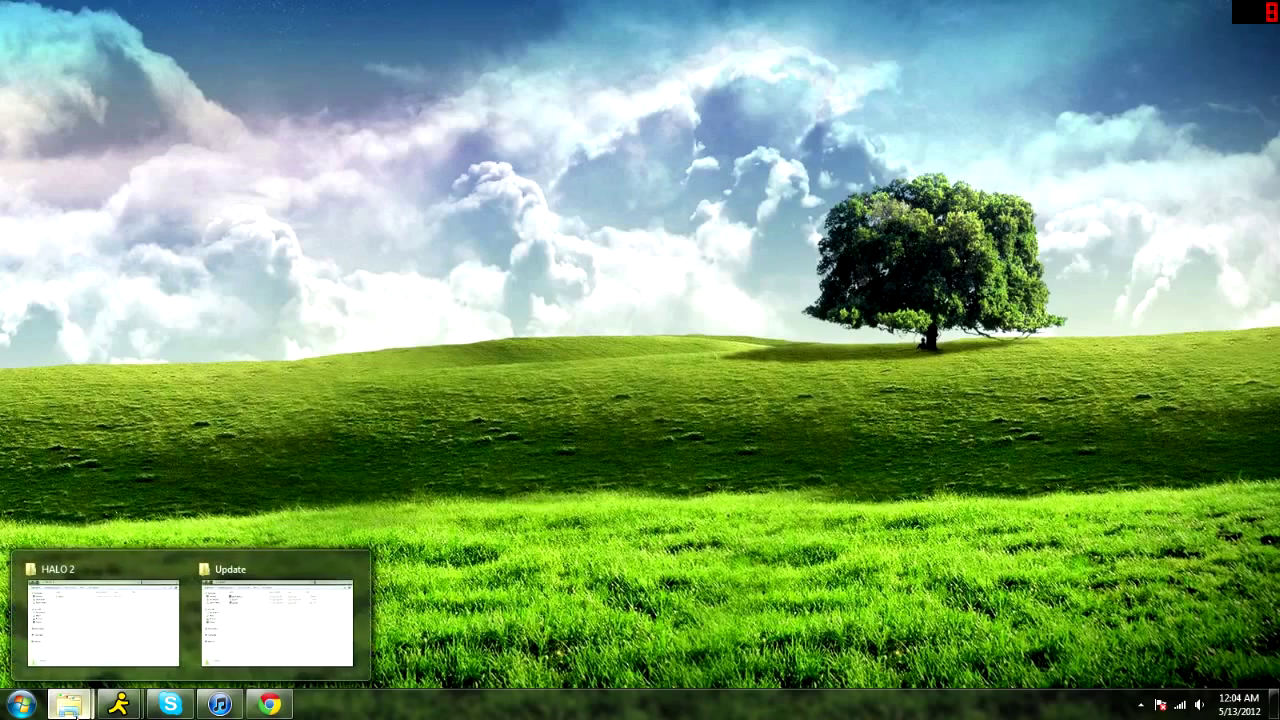
pyautogui.click(90, 648)
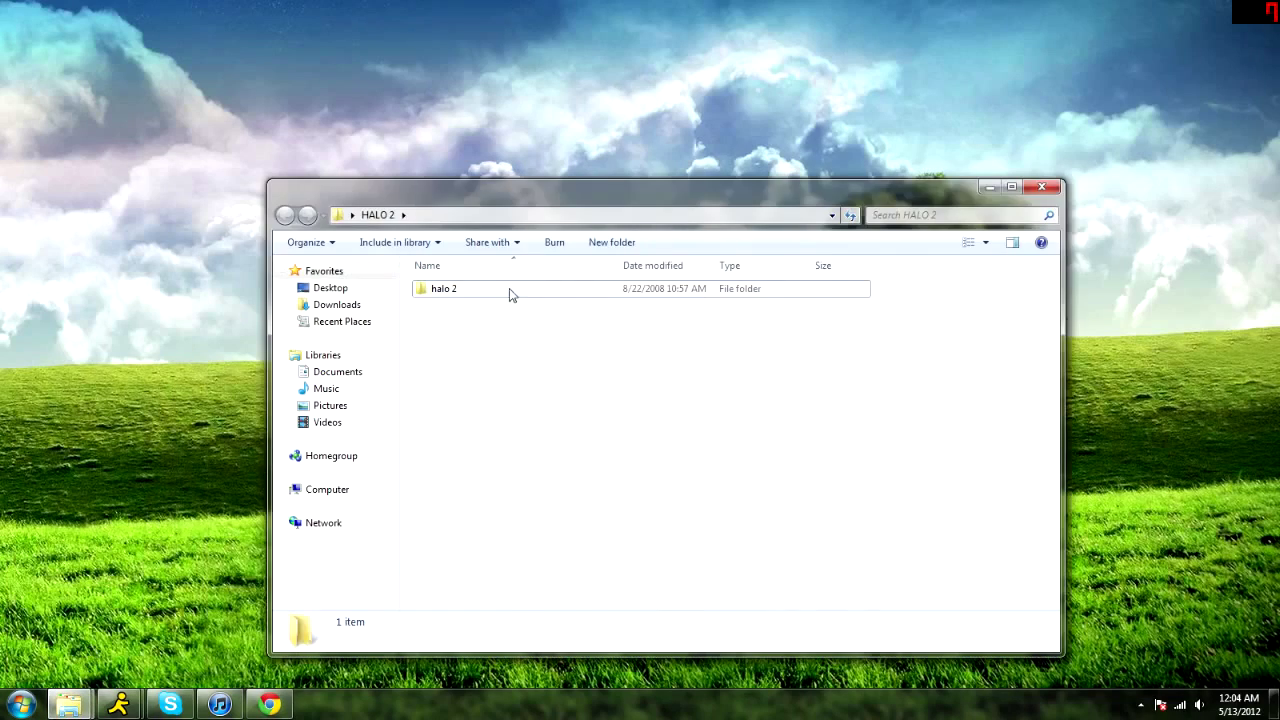
pyautogui.doubleClick(511, 290)
pyautogui.moveTo(533, 201); pyautogui.dragTo(664, 137)
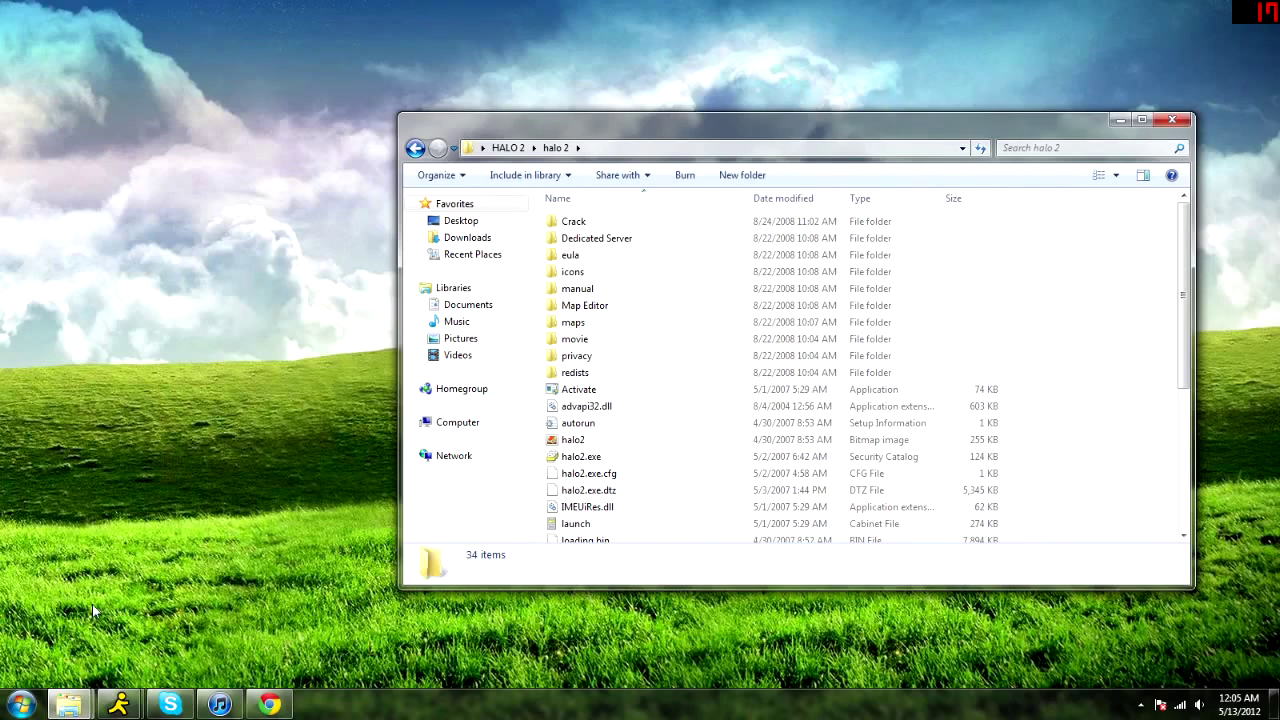
# - Bring the Update folder window forward and select the Update program and MF.dll
pyautogui.moveTo(69, 704)
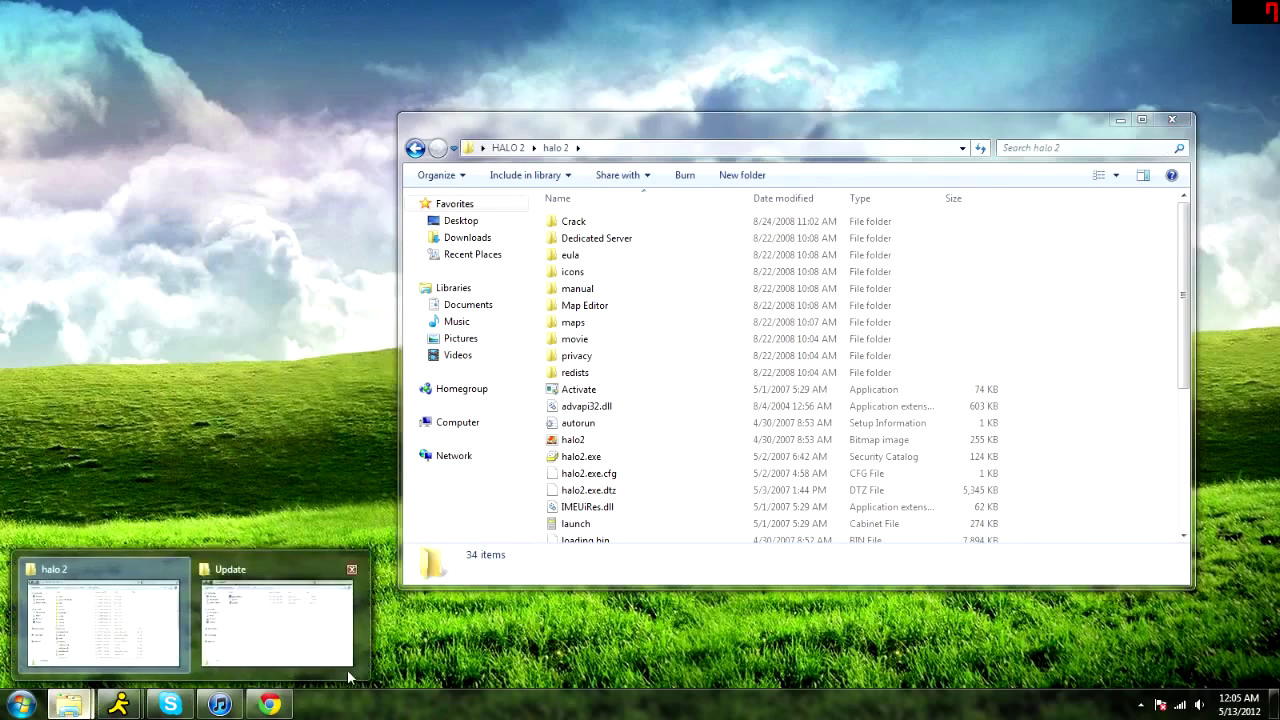
pyautogui.click(317, 650)
pyautogui.moveTo(352, 212); pyautogui.dragTo(448, 182)
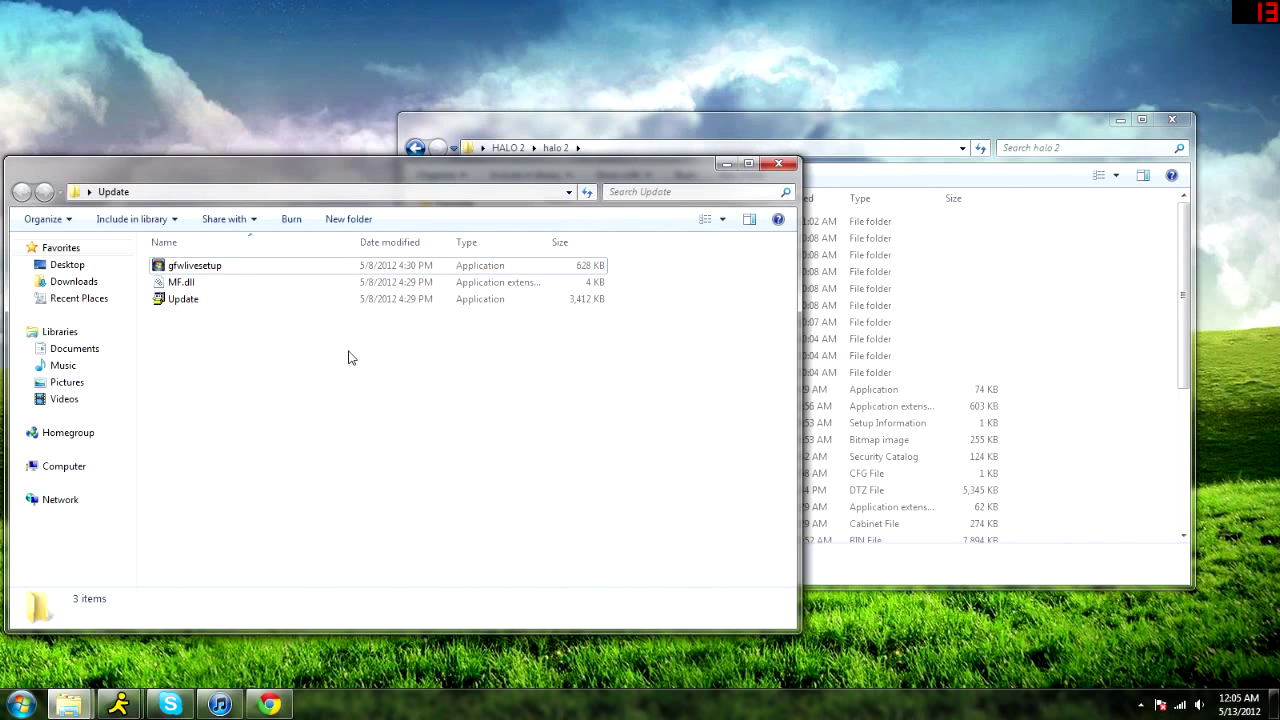
pyautogui.click(213, 302)
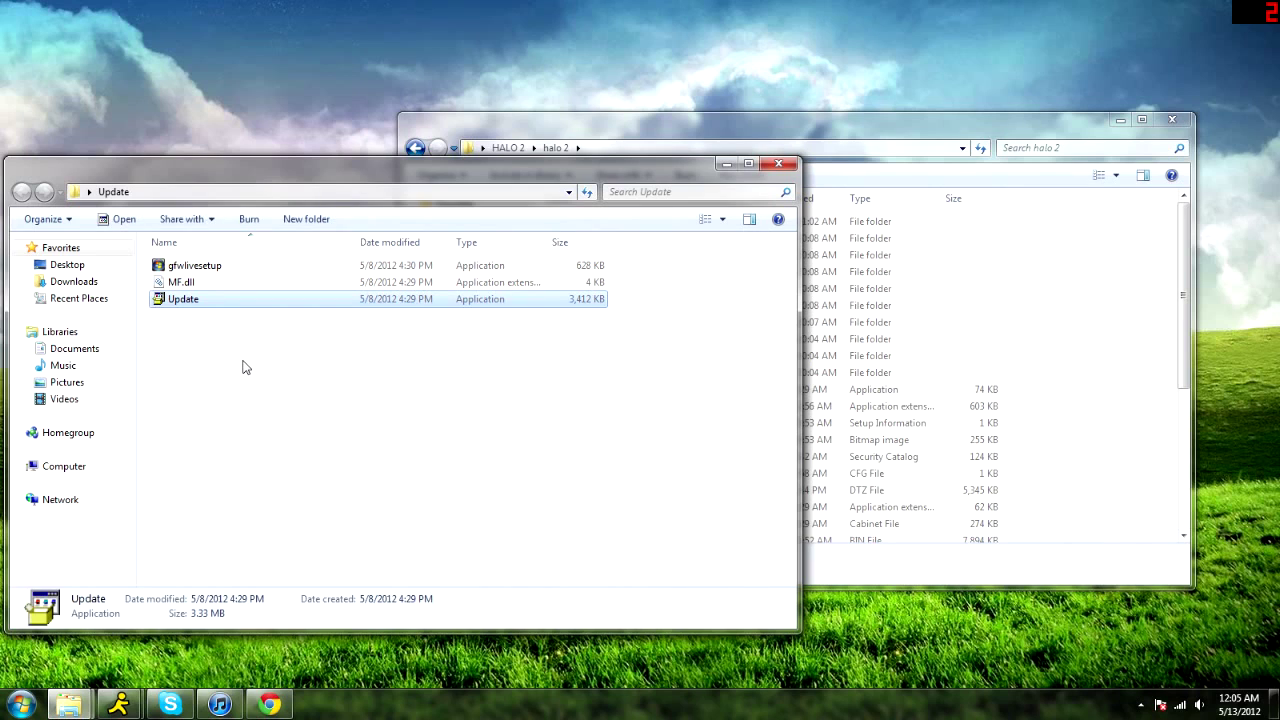
pyautogui.click(201, 285)
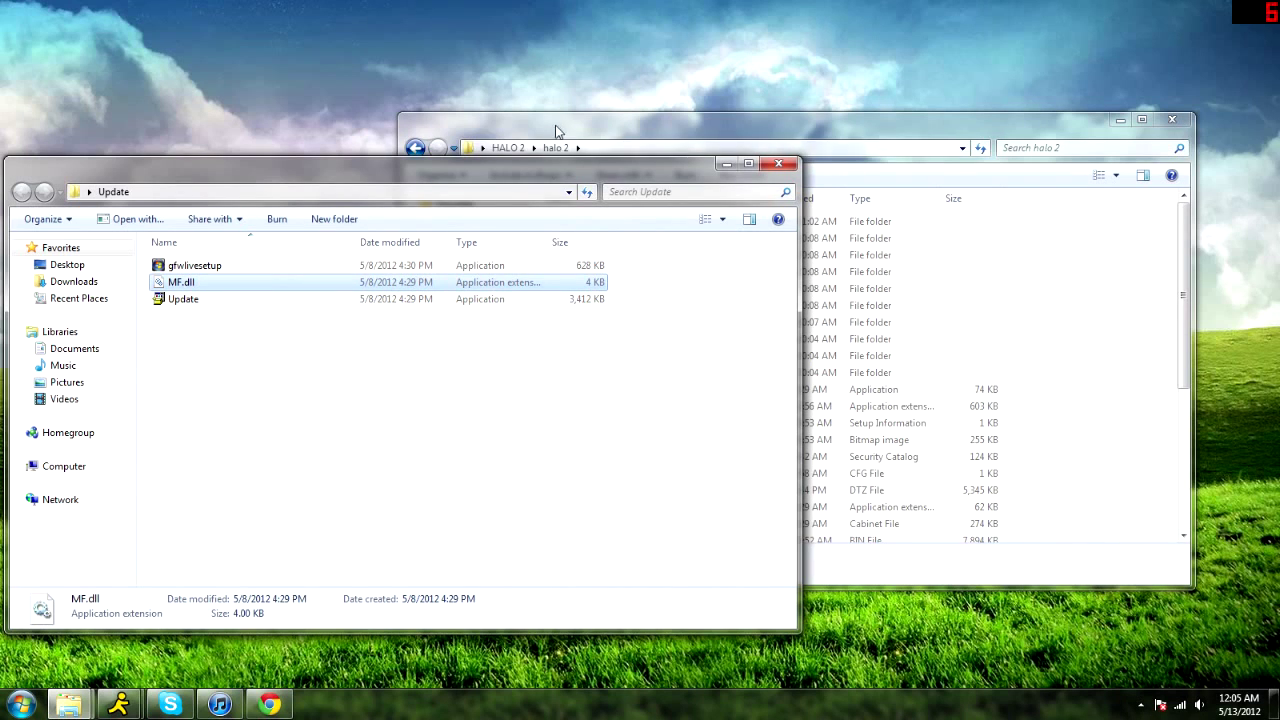
# - Return to the halo 2 folder and launch the Halo 2 Startup program
pyautogui.click(855, 152)
pyautogui.click(677, 398)
pyautogui.scroll(-5, 661, 461)
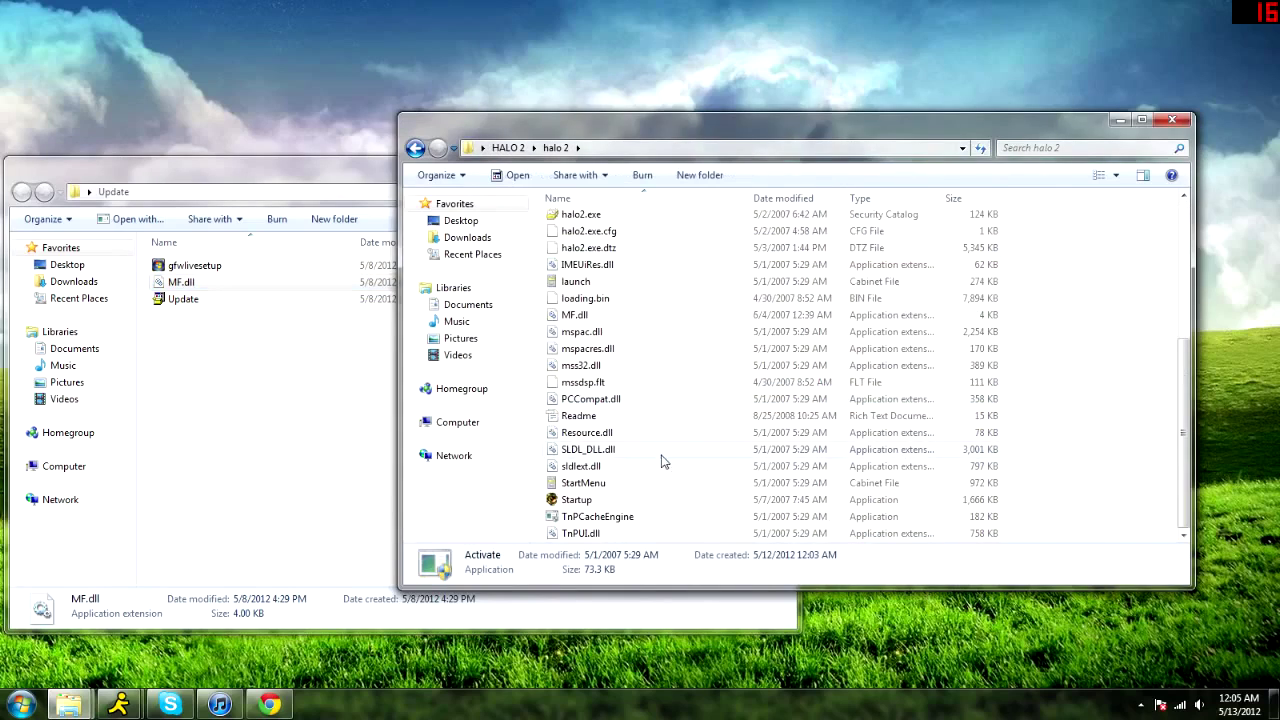
pyautogui.doubleClick(600, 499)
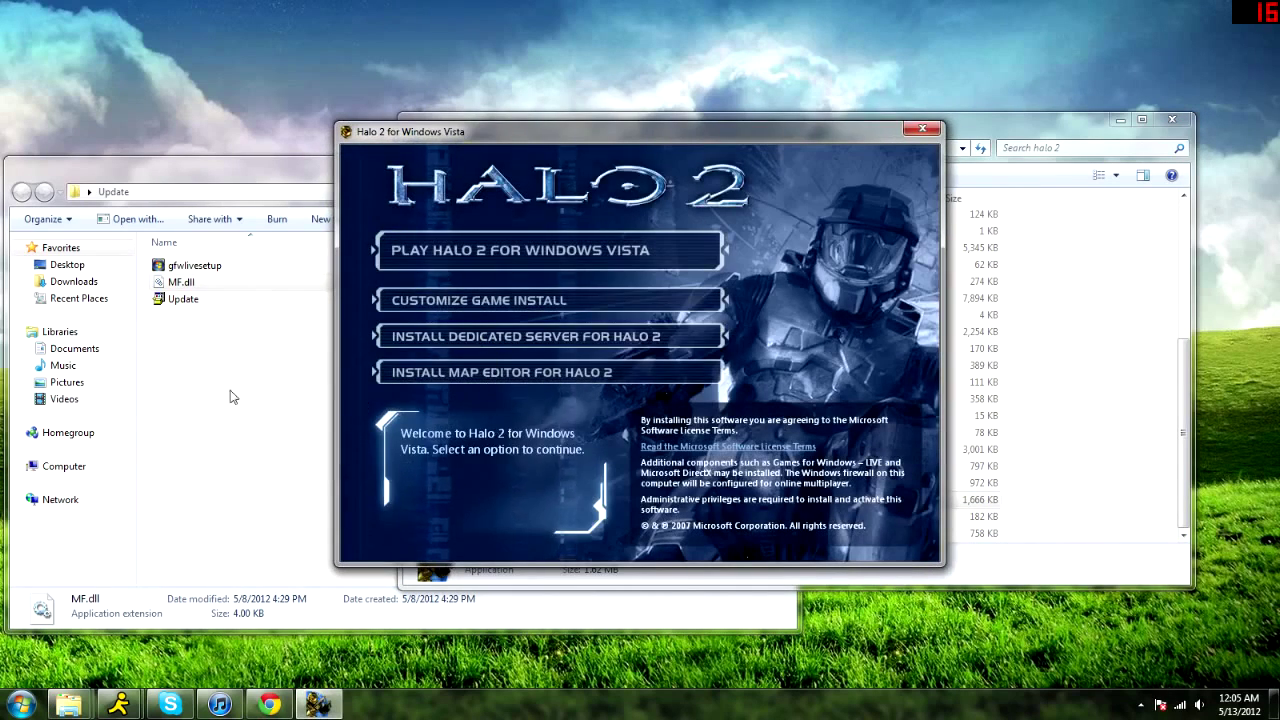
# - Start a customized Full install of Halo 2 without launching the game
pyautogui.click(565, 302)
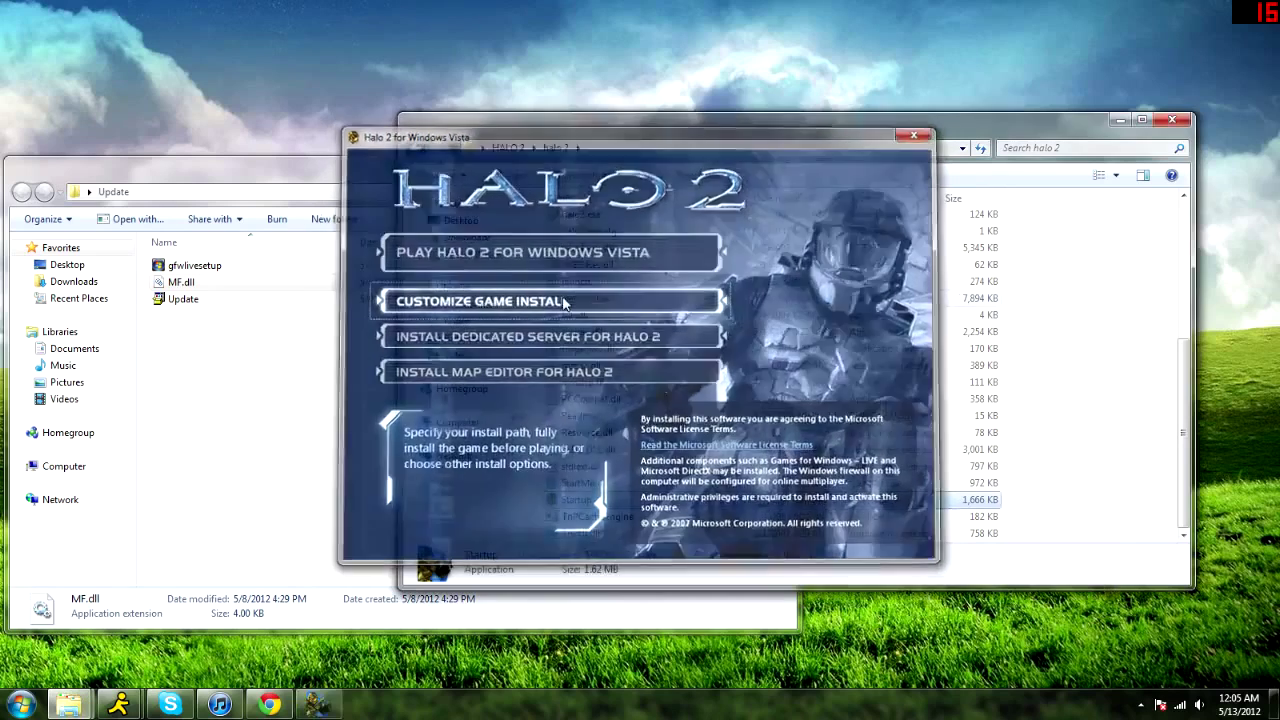
pyautogui.click(540, 406)
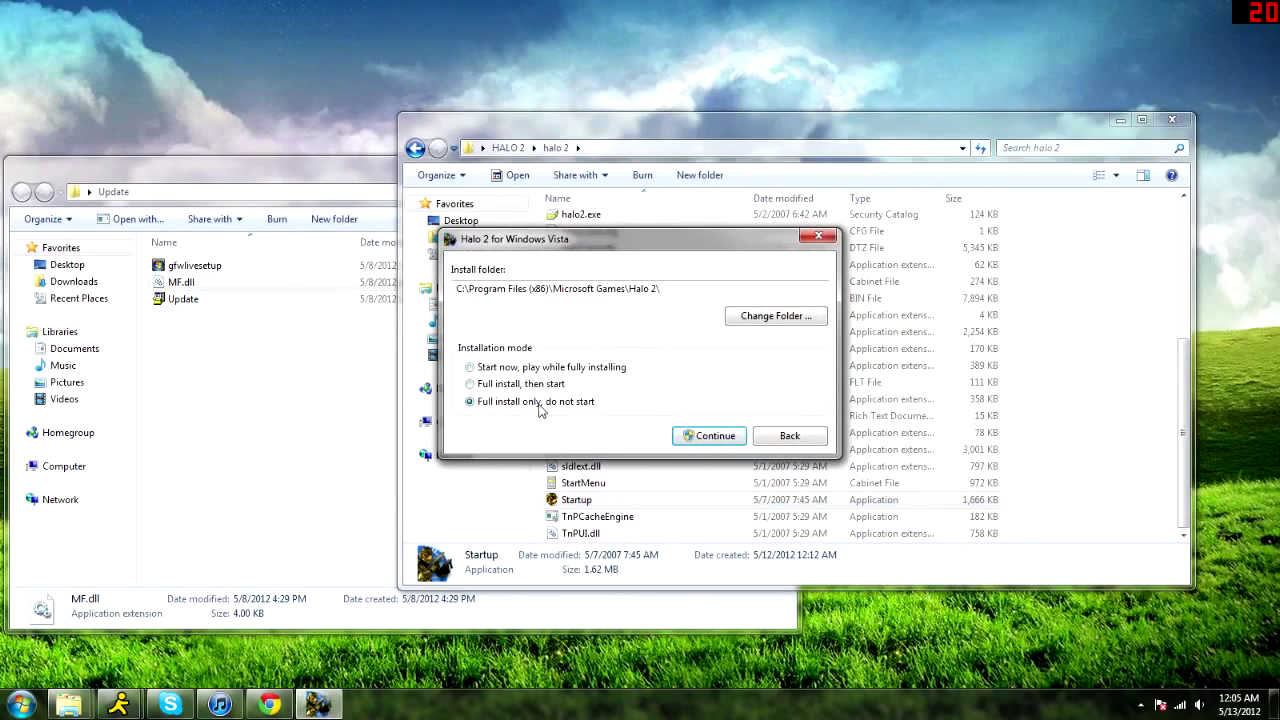
pyautogui.click(715, 436)
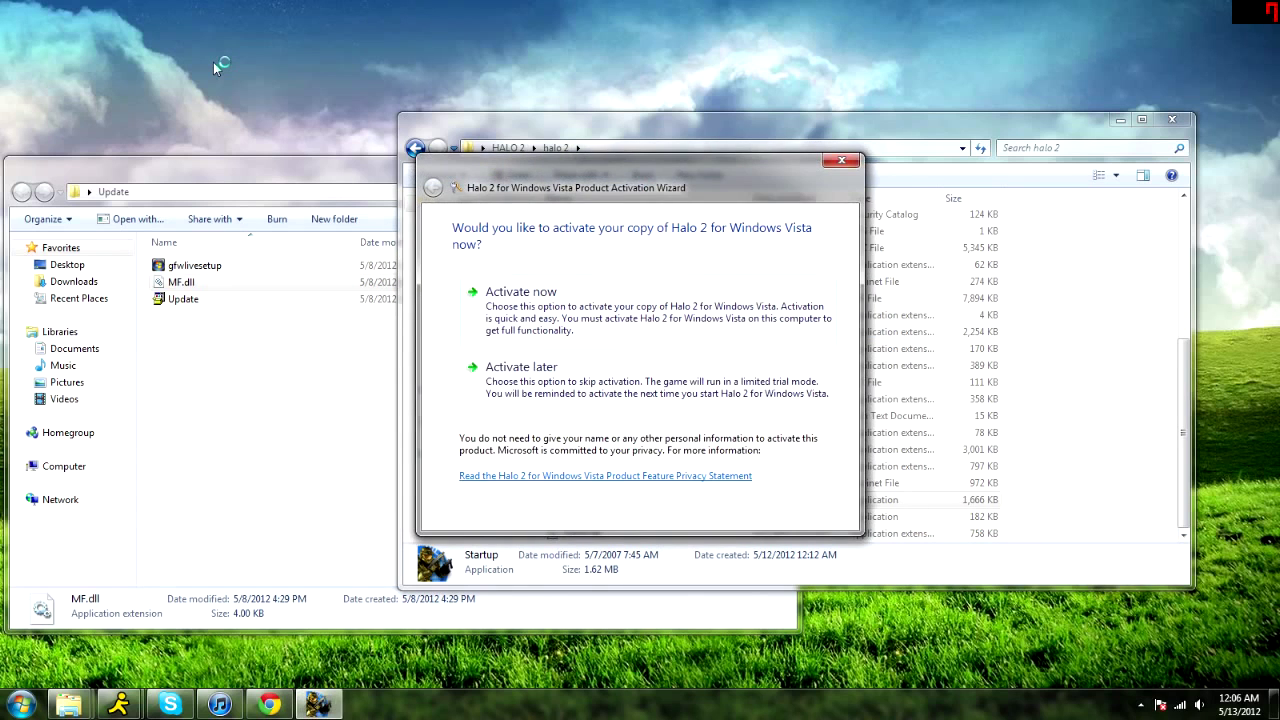
# - Postpone product activation and dismiss the installation success message
pyautogui.click(578, 398)
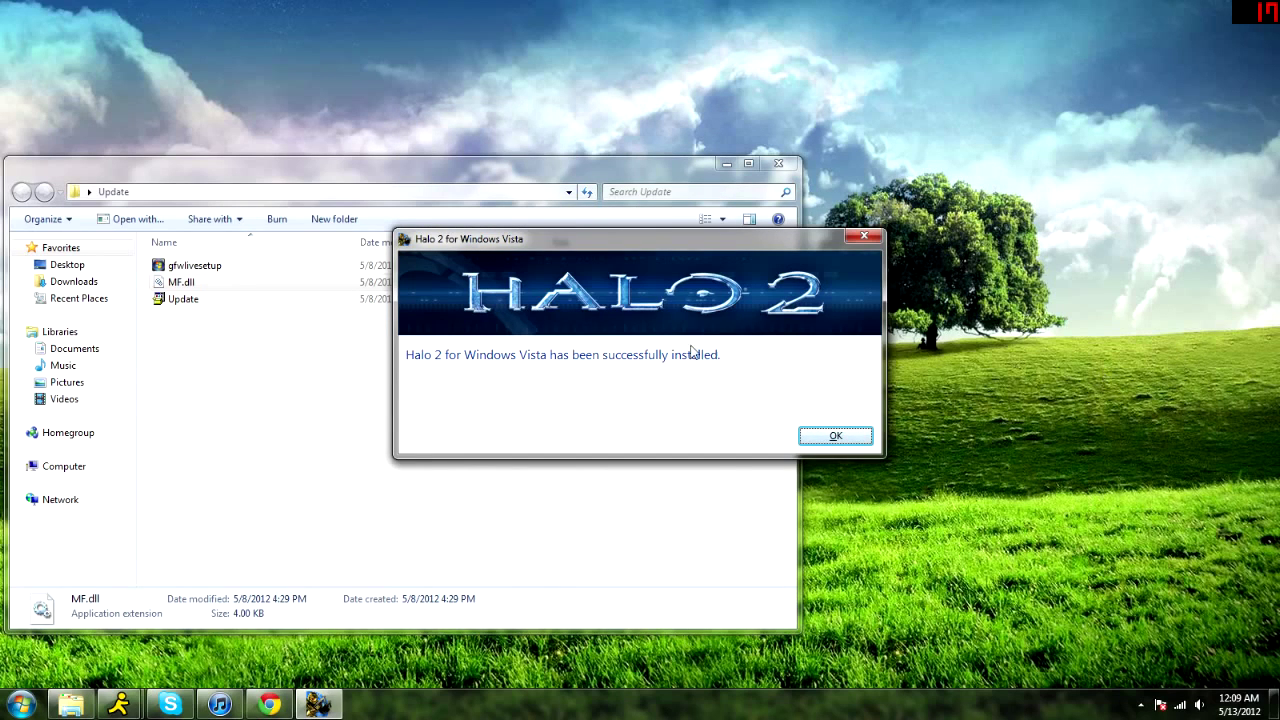
pyautogui.moveTo(636, 240); pyautogui.dragTo(716, 318)
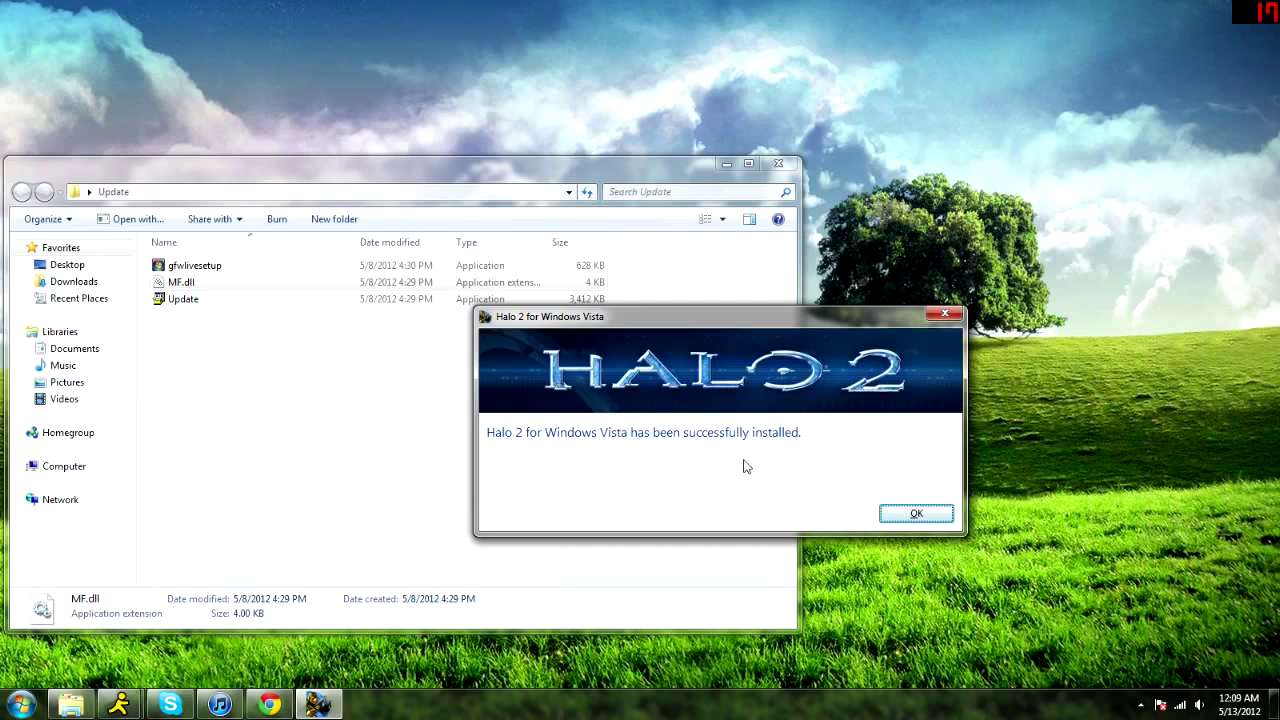
pyautogui.click(916, 513)
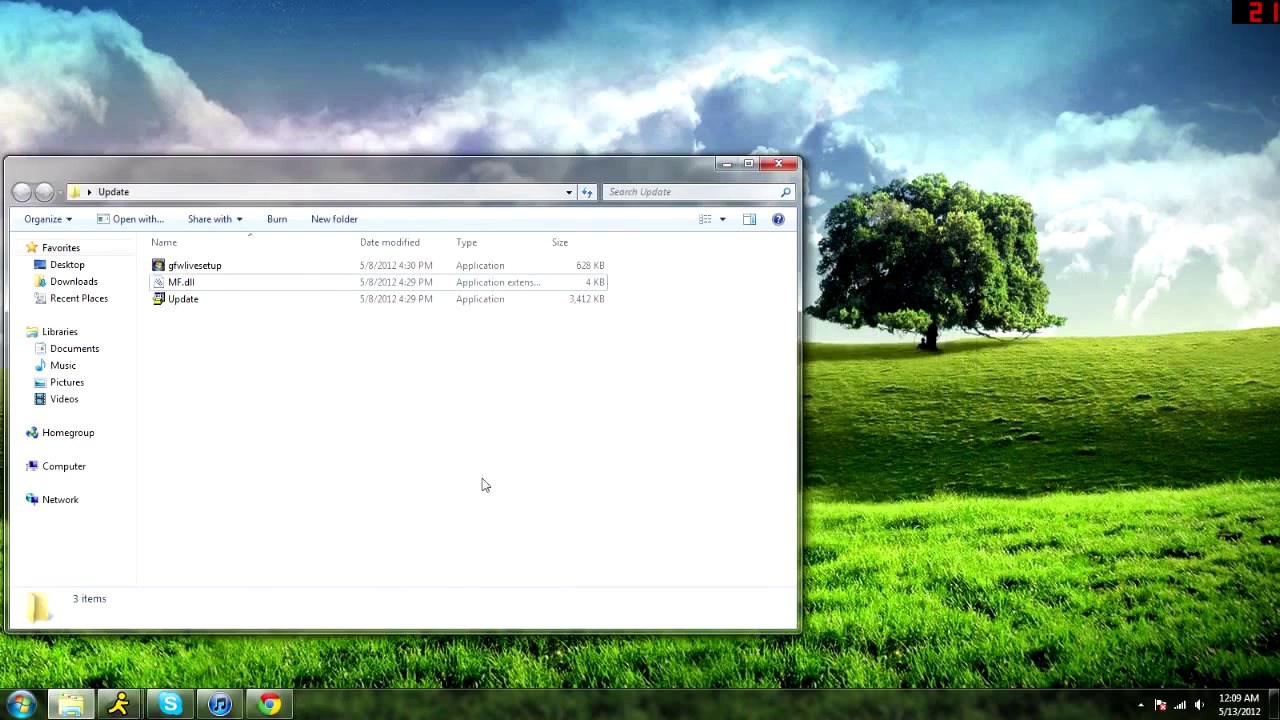
# - Run Update.exe past the security warning and dismiss the update-applied message
pyautogui.moveTo(395, 180); pyautogui.dragTo(618, 187)
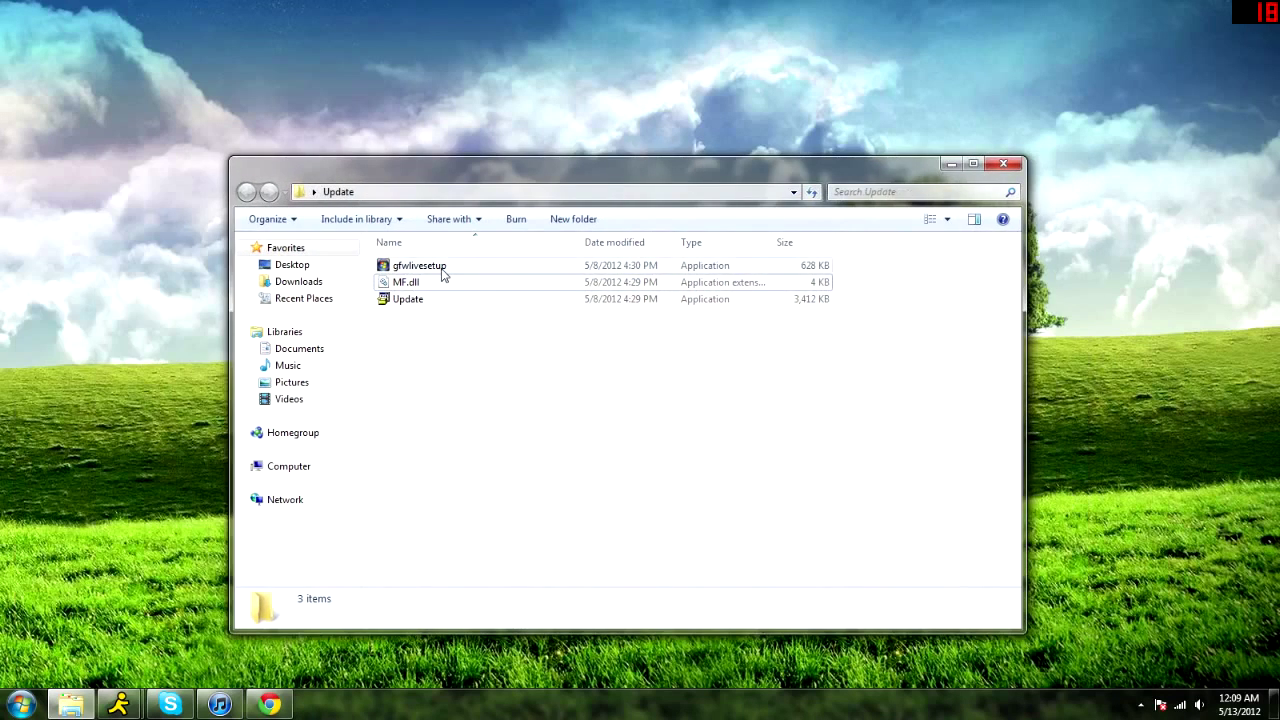
pyautogui.doubleClick(429, 305)
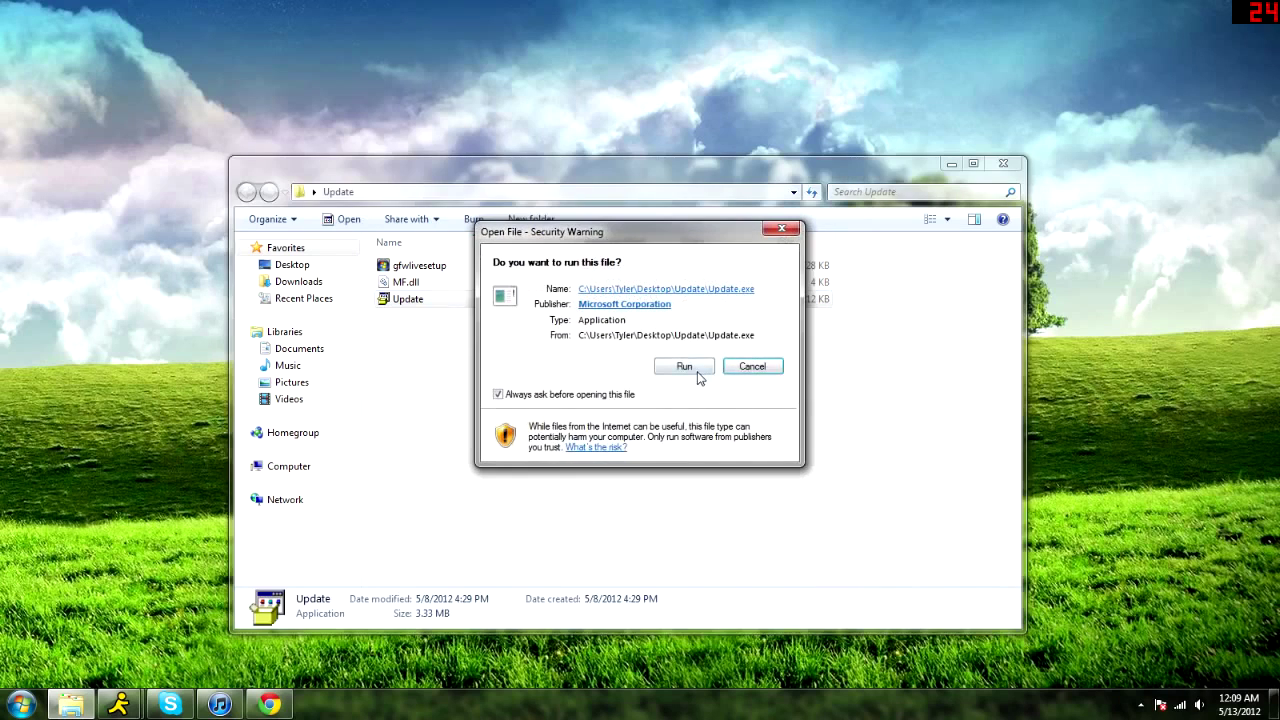
pyautogui.click(686, 367)
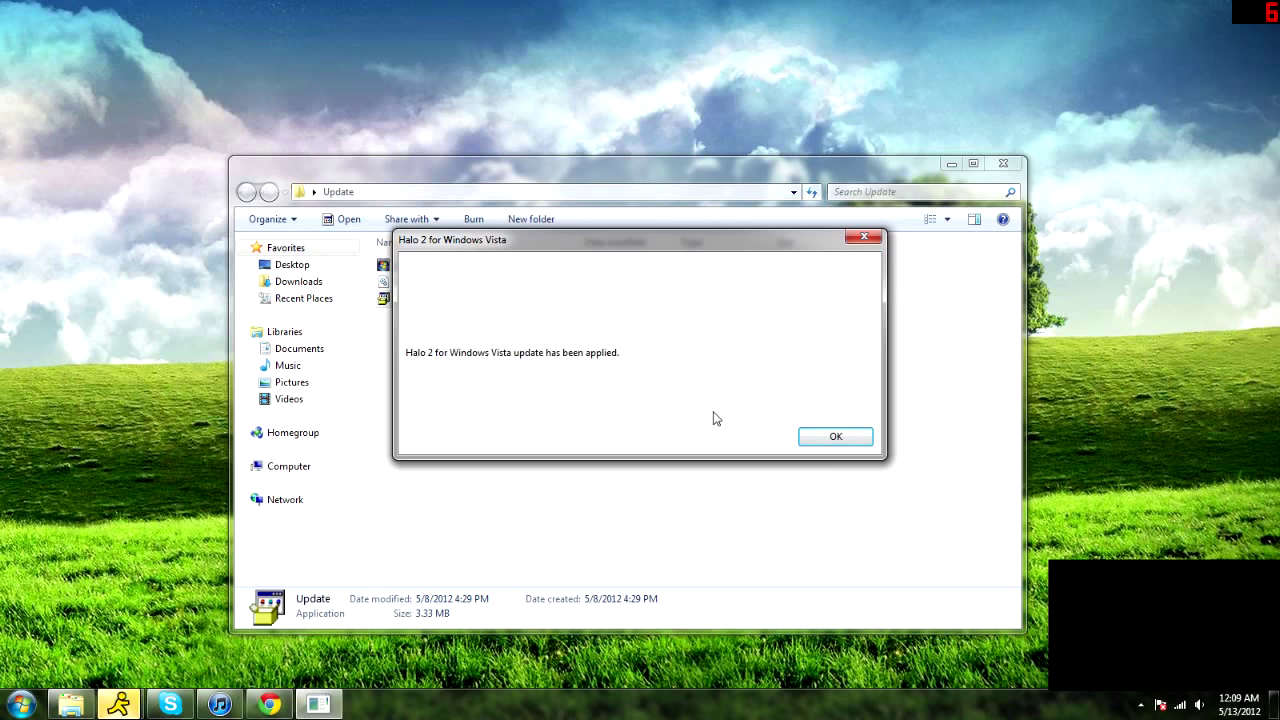
pyautogui.click(826, 439)
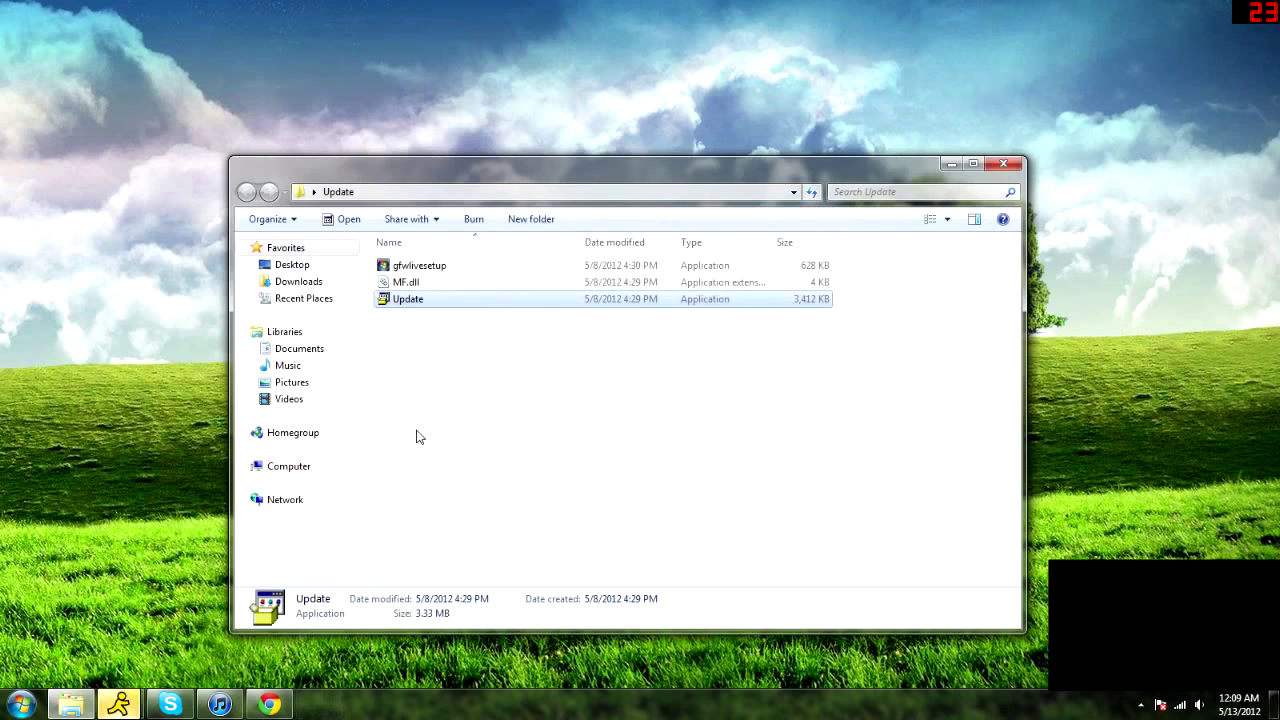
# - Install Games for Windows LIVE from gfwlivesetup and close the success window without launching
pyautogui.doubleClick(452, 265)
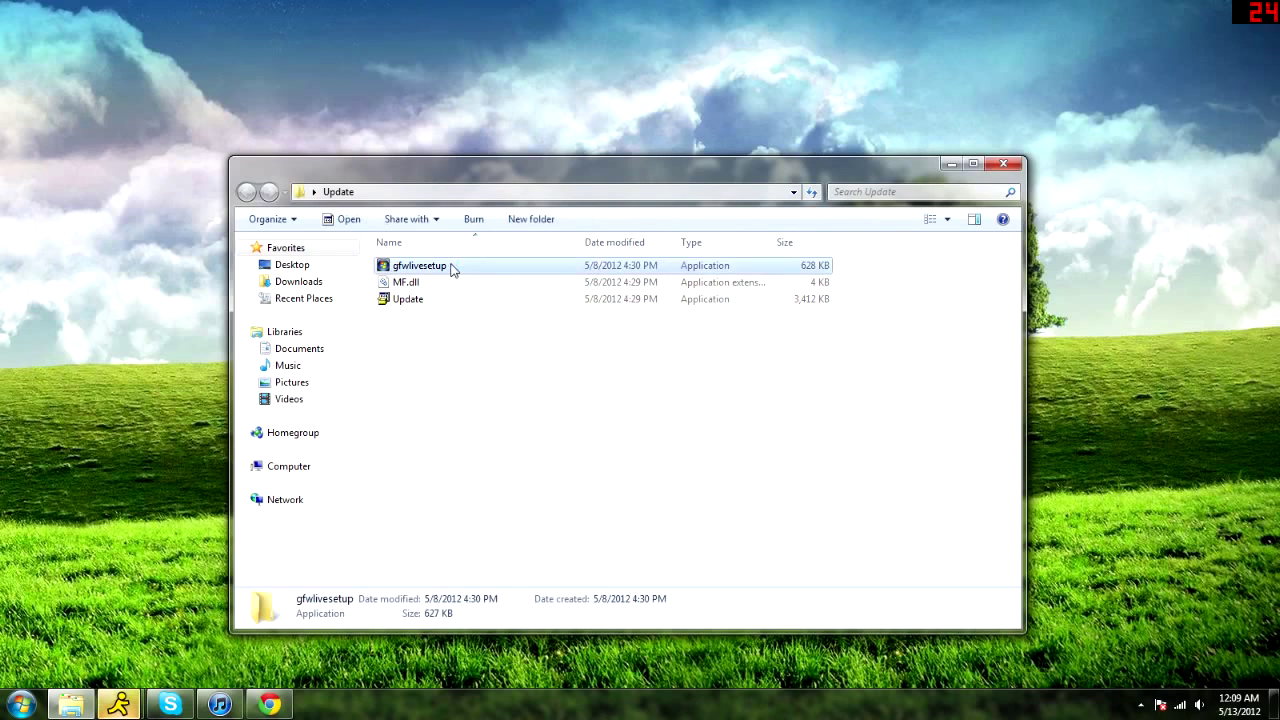
pyautogui.click(684, 367)
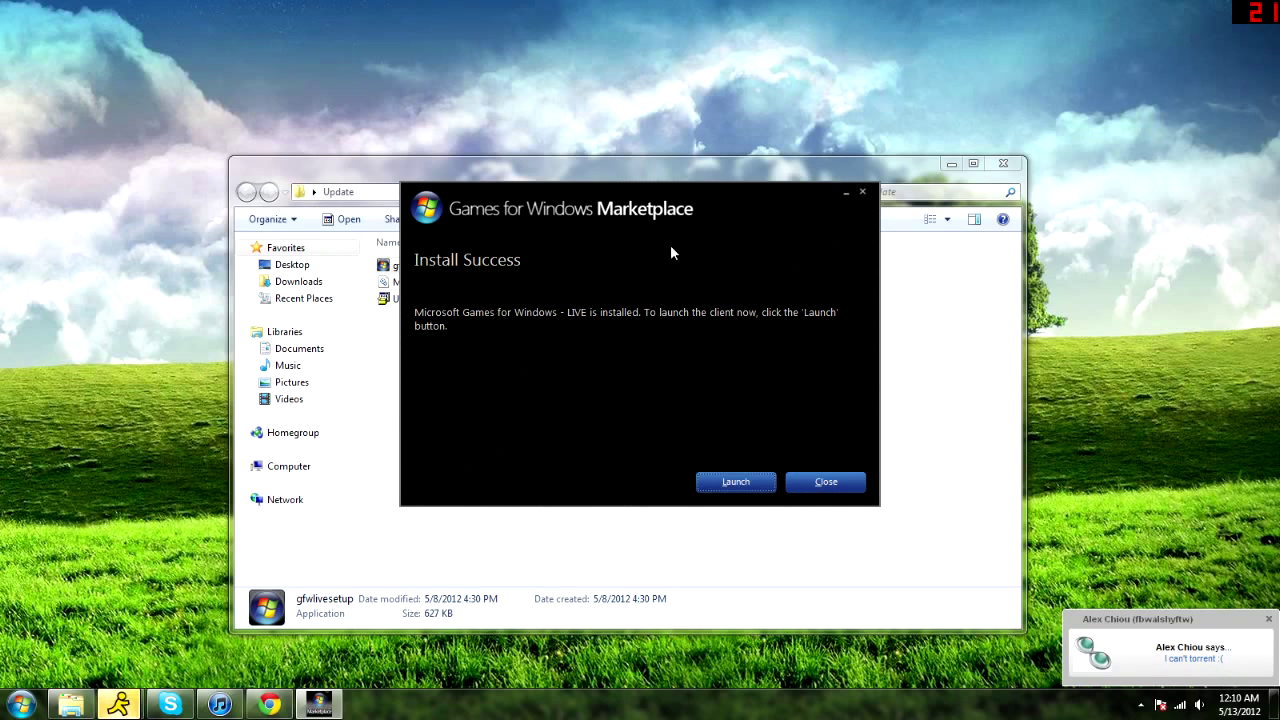
pyautogui.click(840, 490)
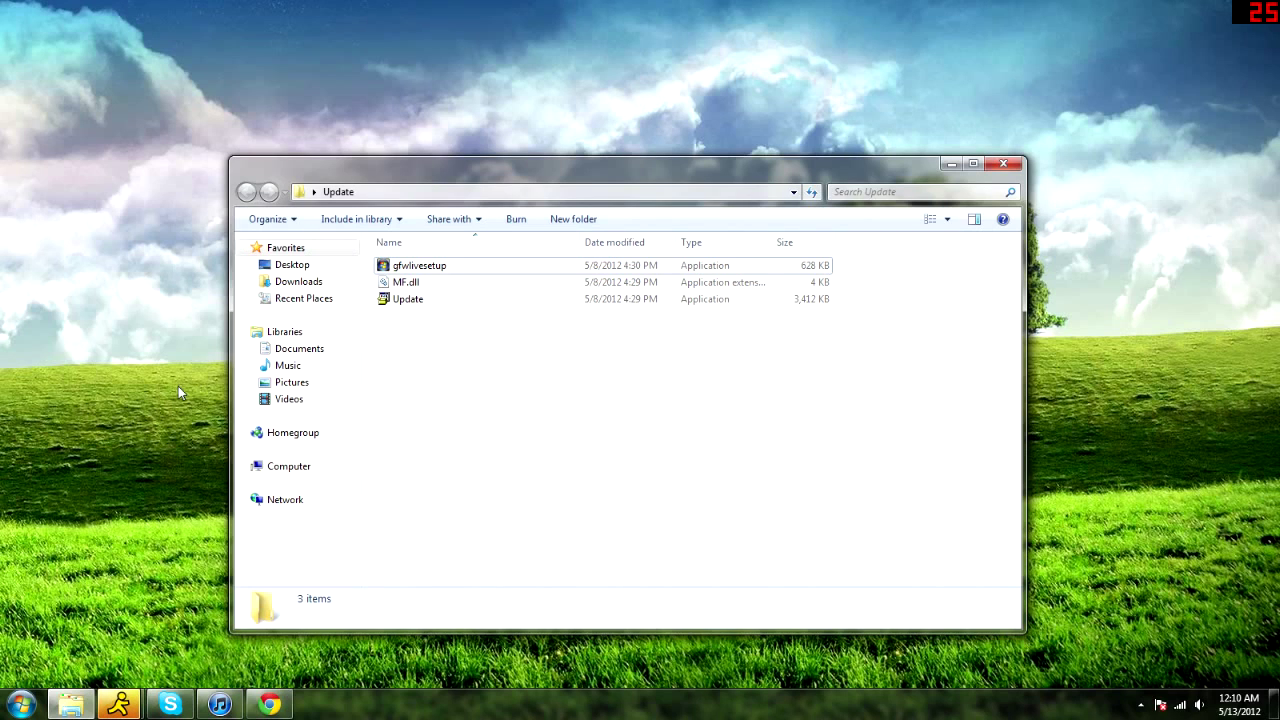
pyautogui.press('super')
# - Open Computer in a new window and go into Local Disk (C:)
pyautogui.click(249, 466)
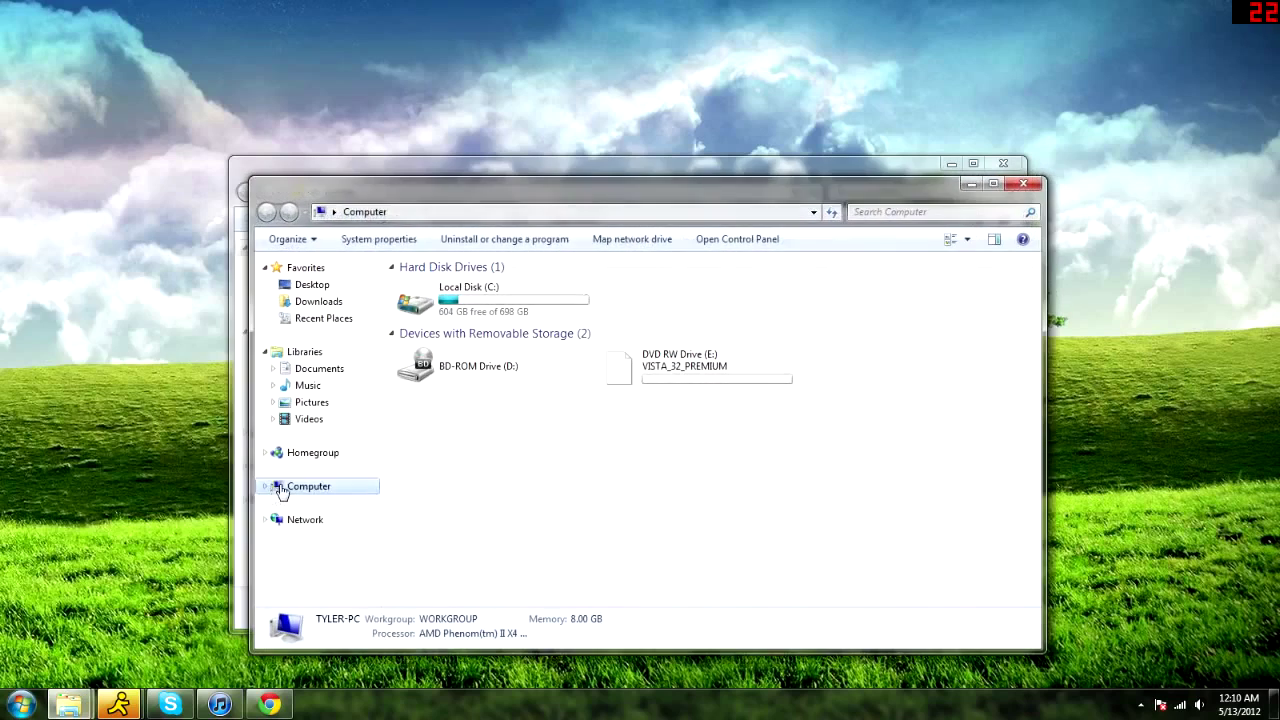
pyautogui.moveTo(644, 191); pyautogui.dragTo(830, 165)
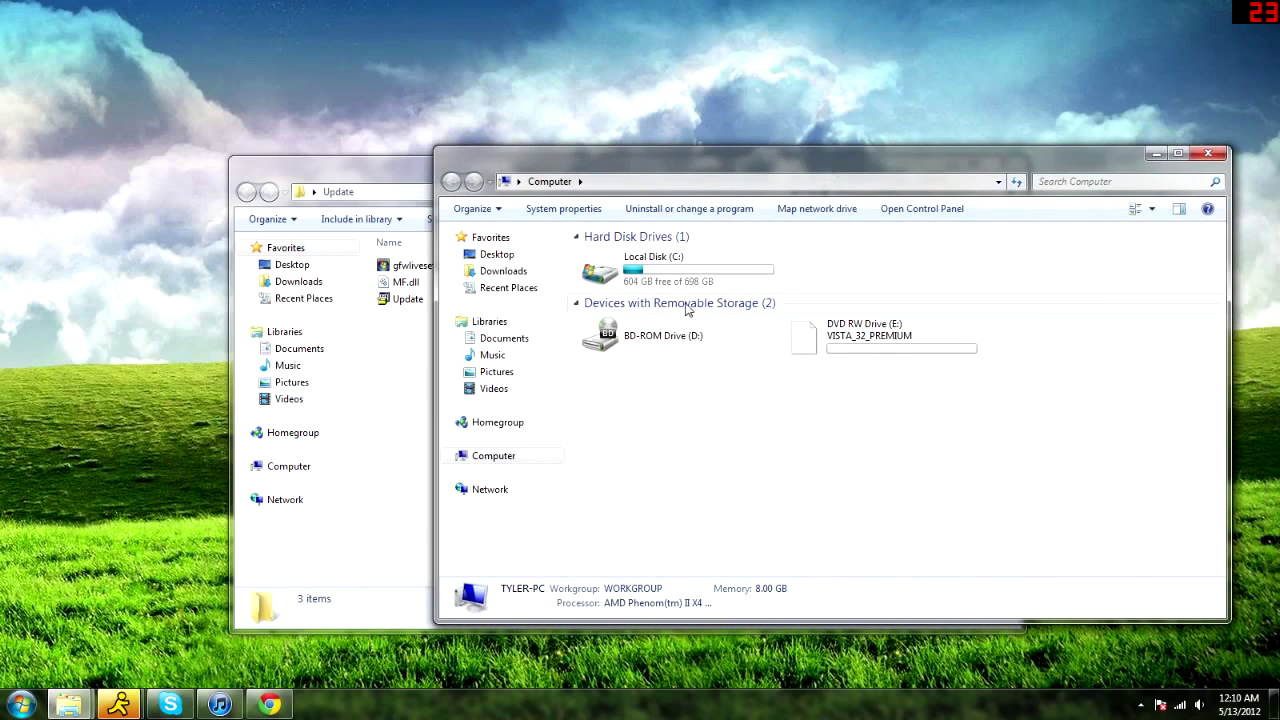
pyautogui.click(688, 287)
pyautogui.doubleClick(688, 287)
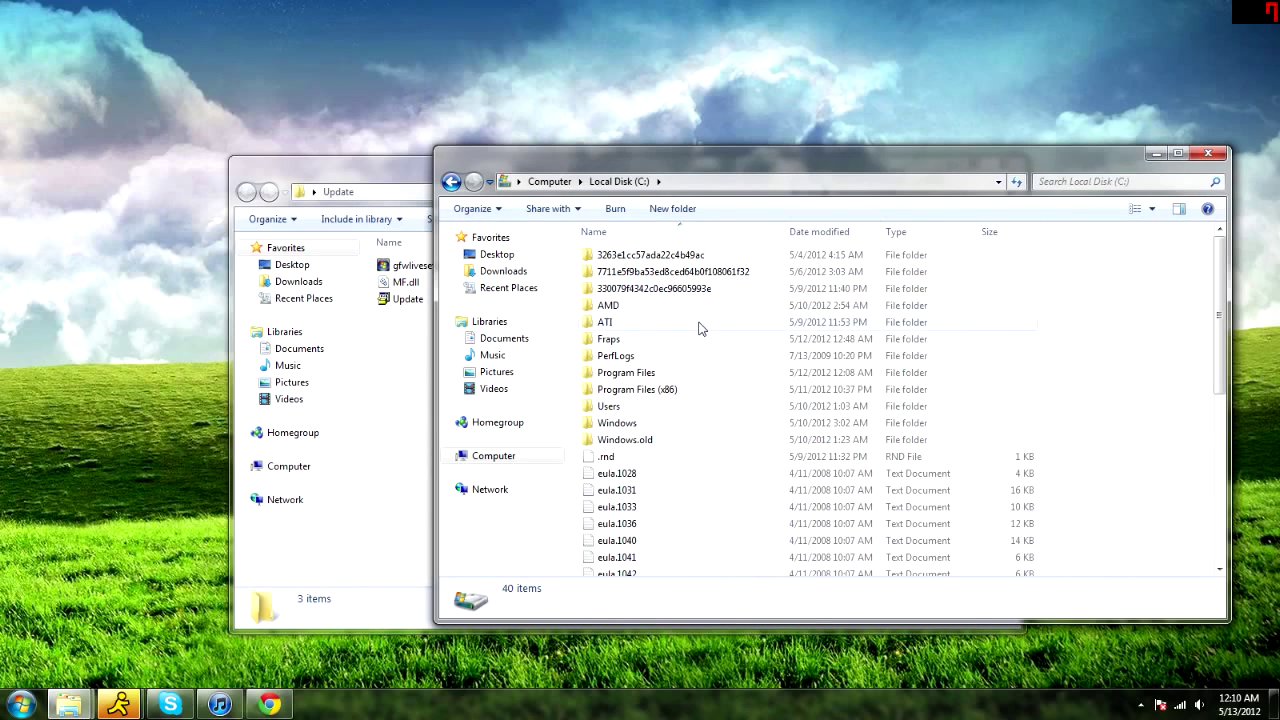
# - Navigate through Program Files (x86) and Microsoft Games into the Halo 2 folder
pyautogui.doubleClick(640, 390)
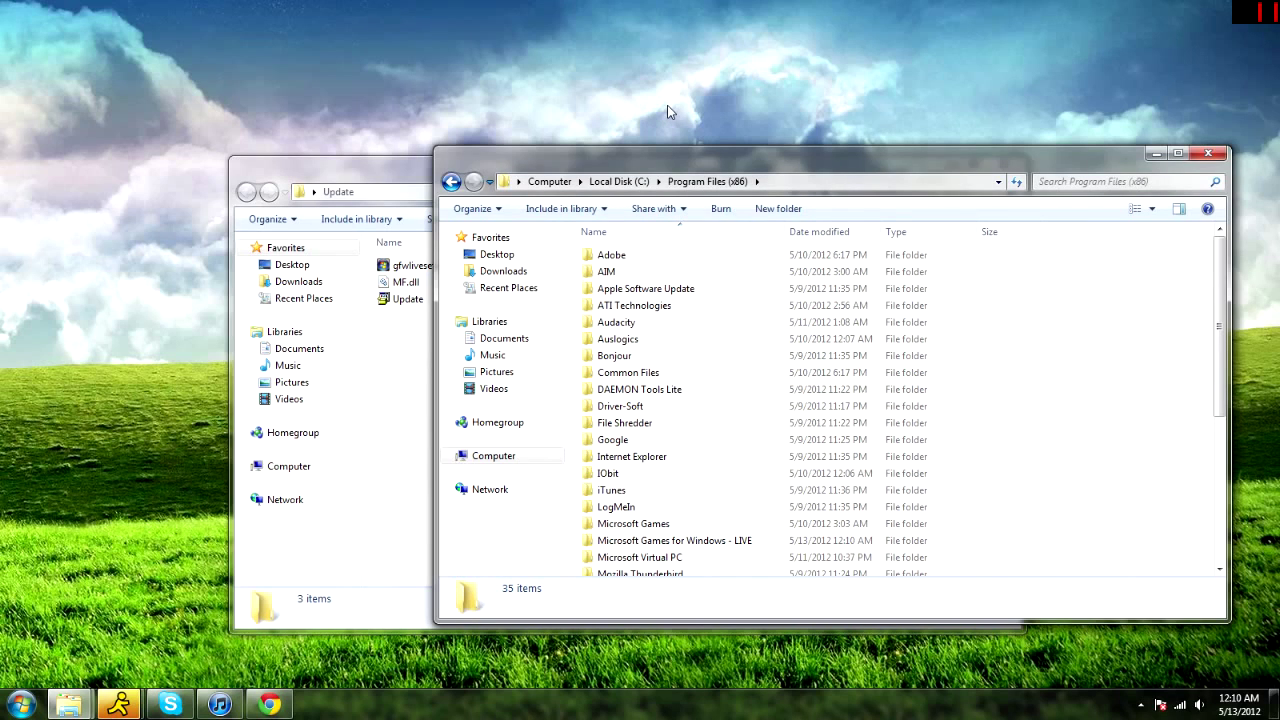
pyautogui.click(630, 428)
pyautogui.scroll(-4, 640, 420)
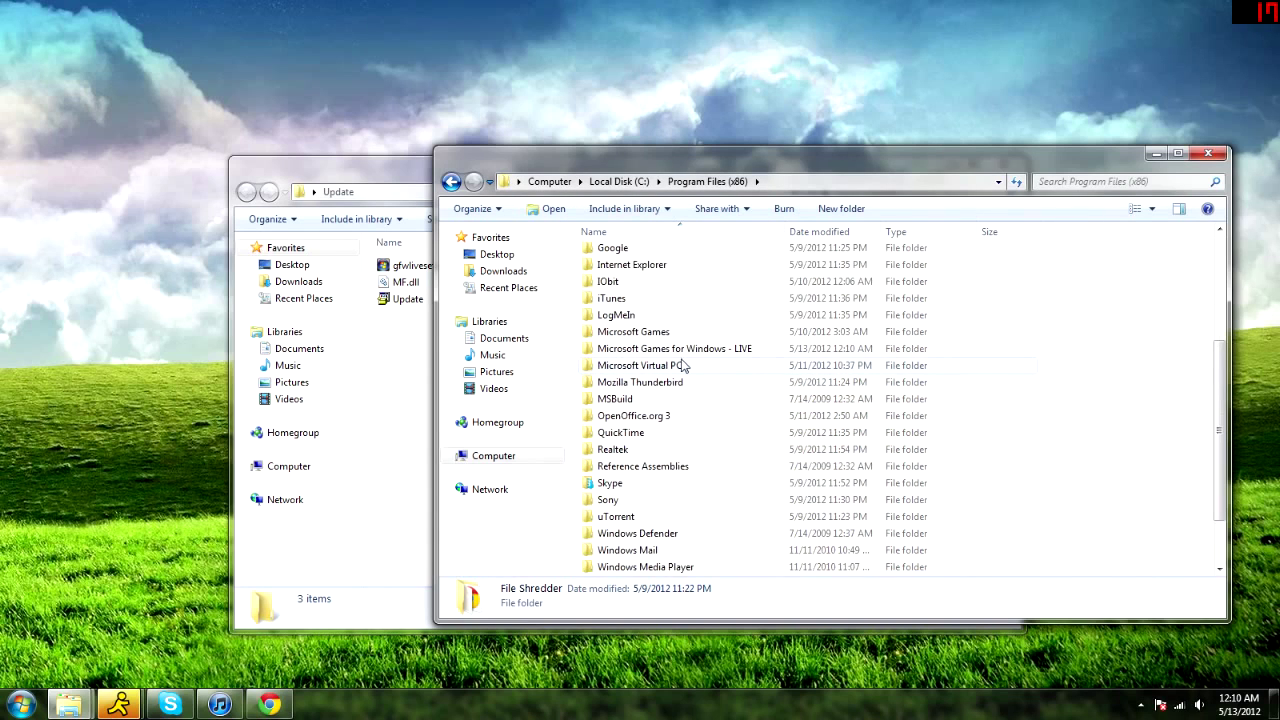
pyautogui.moveTo(682, 365)
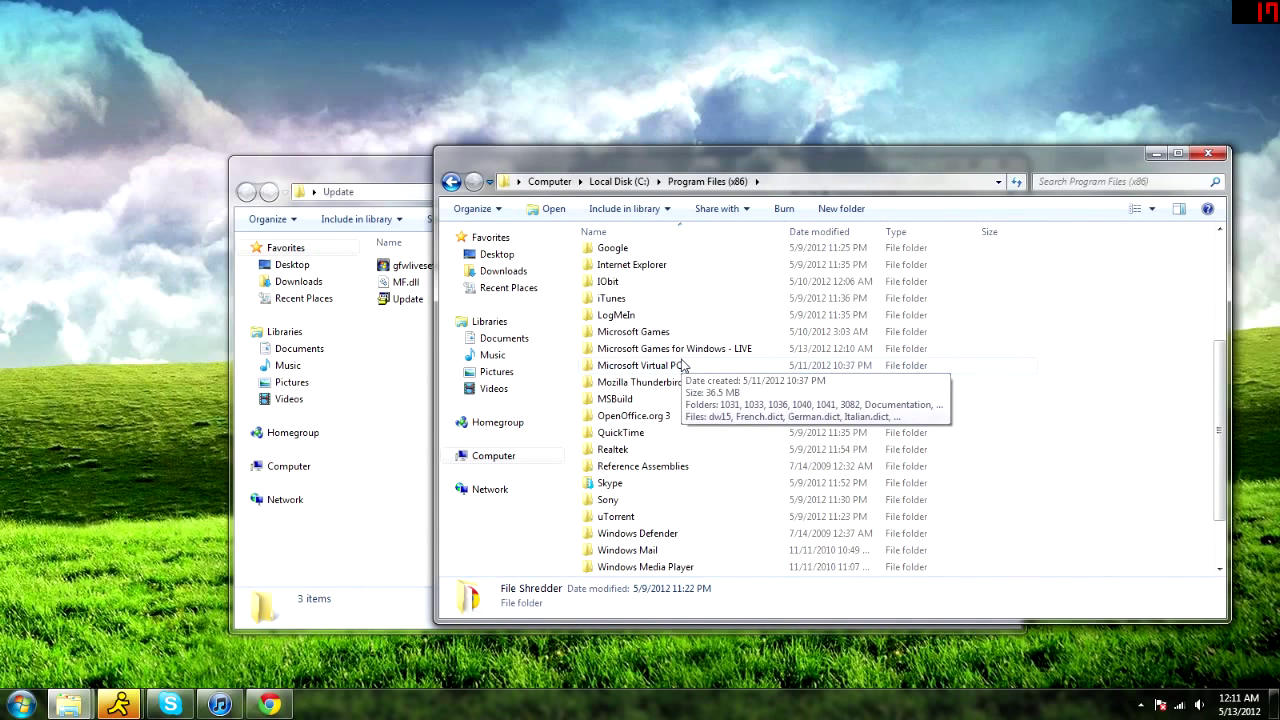
pyautogui.moveTo(684, 407)
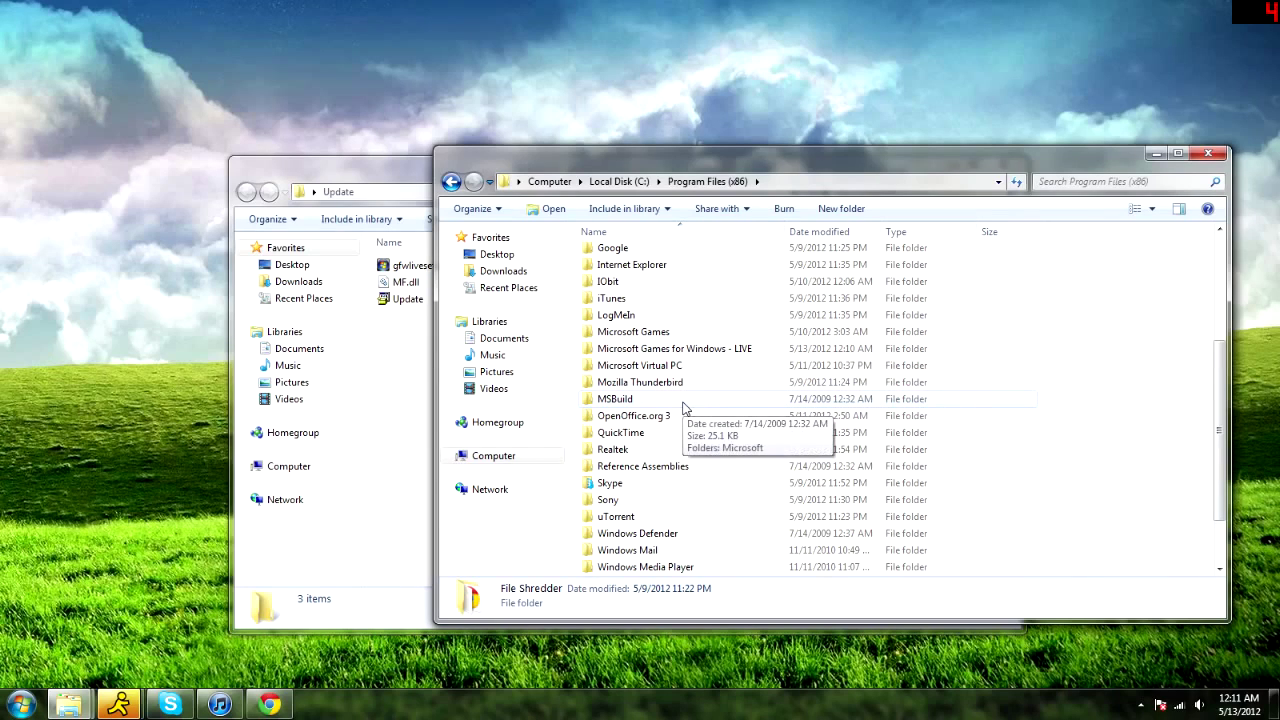
pyautogui.scroll(-2, 684, 407)
pyautogui.scroll(1, 684, 405)
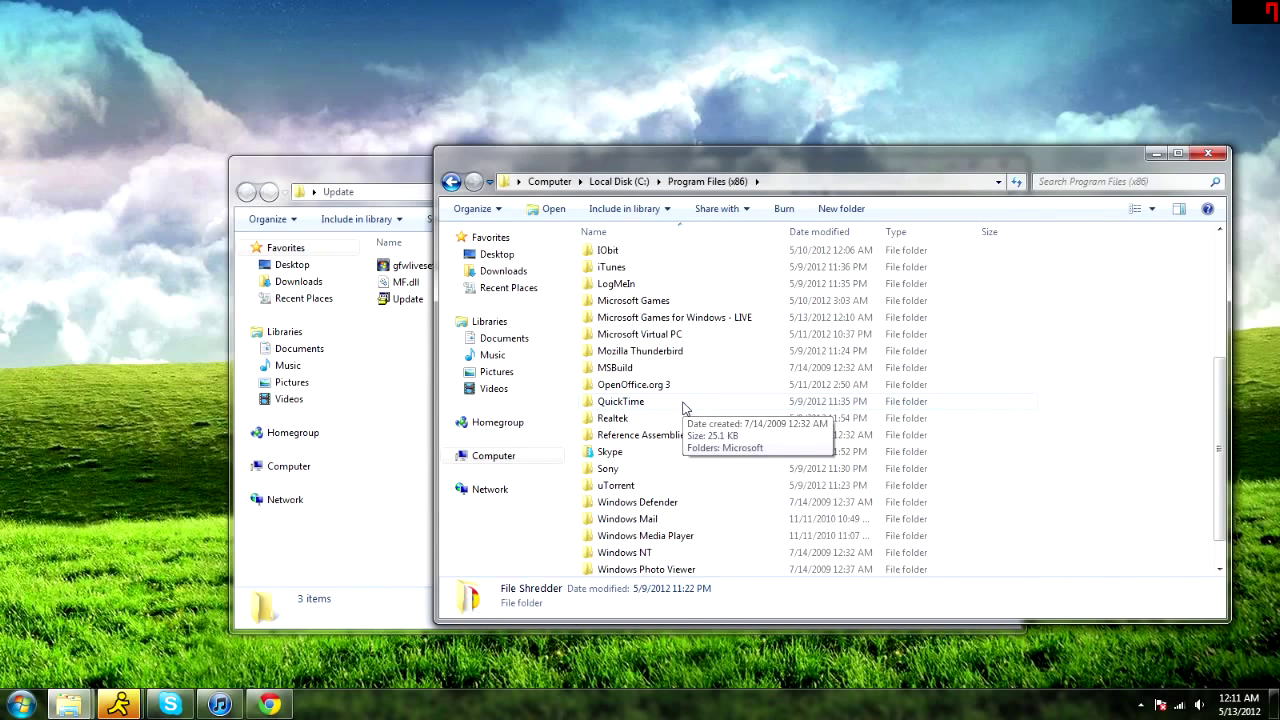
pyautogui.doubleClick(668, 314)
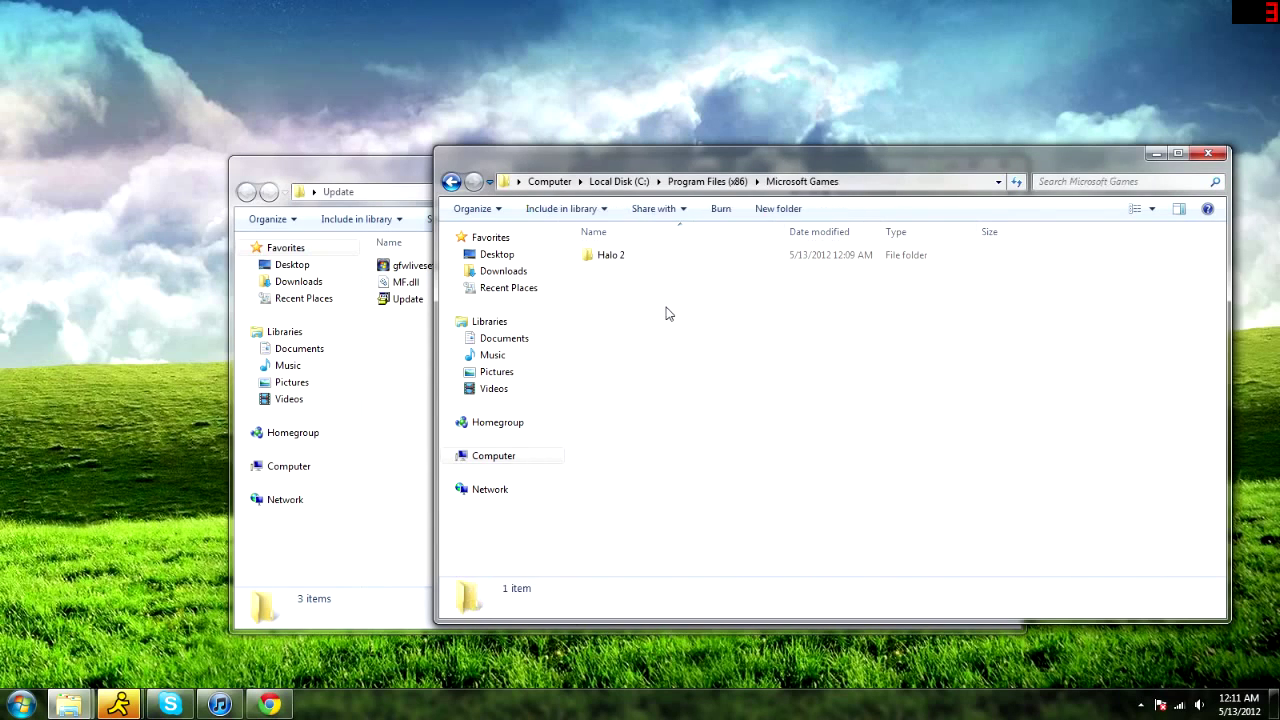
pyautogui.doubleClick(625, 255)
# - Copy MF.dll from Update into the Halo 2 folder, replacing the existing file
pyautogui.moveTo(652, 157); pyautogui.dragTo(761, 135)
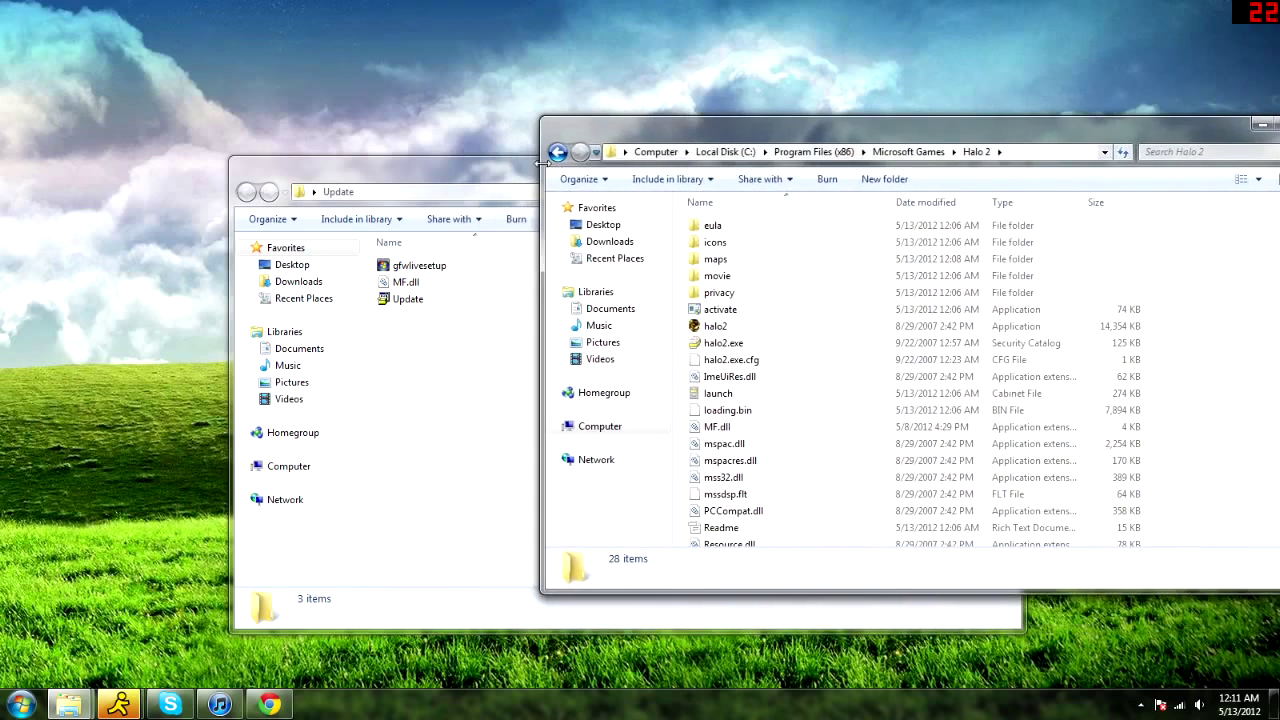
pyautogui.moveTo(509, 176); pyautogui.dragTo(226, 172)
pyautogui.click(133, 280)
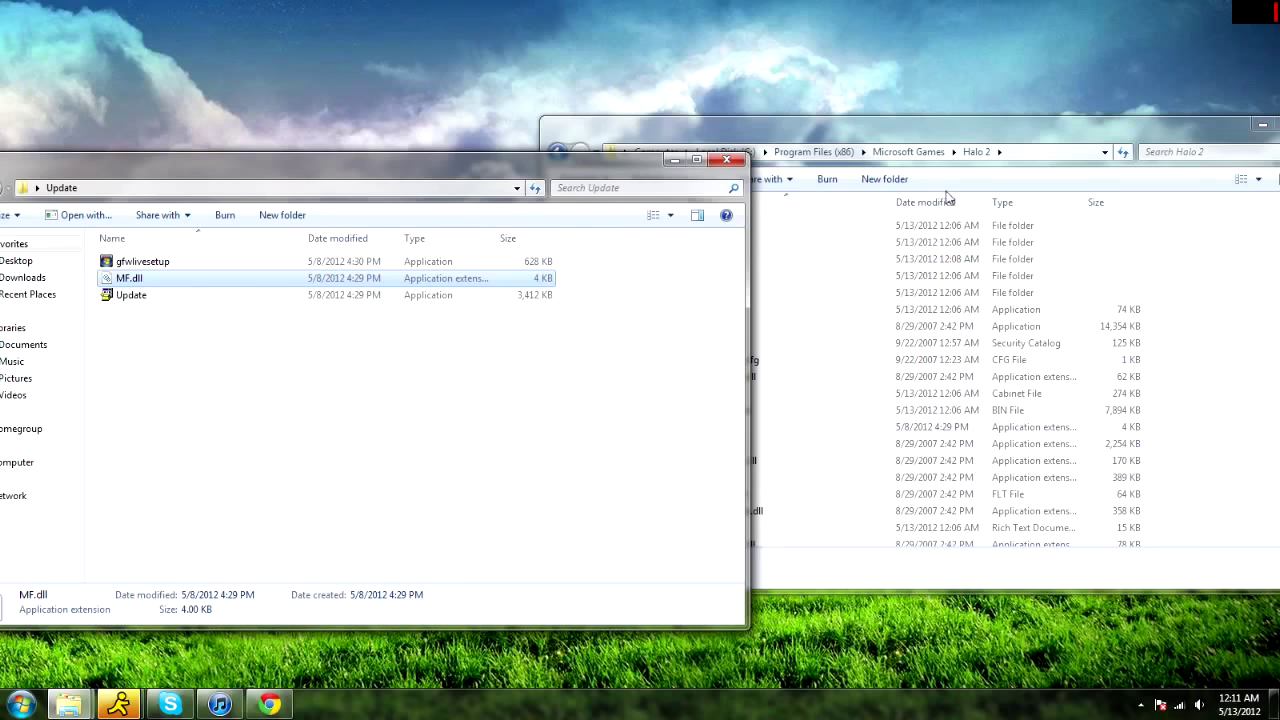
pyautogui.click(958, 125)
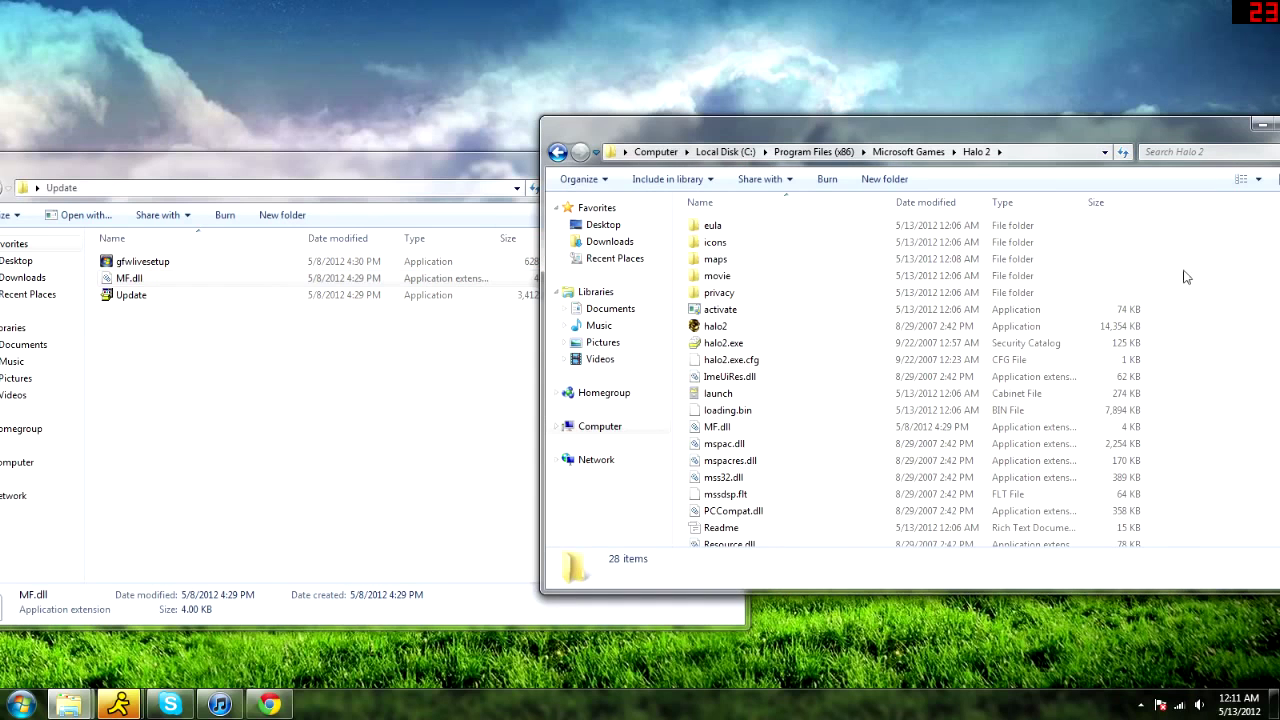
pyautogui.rightClick(1200, 273)
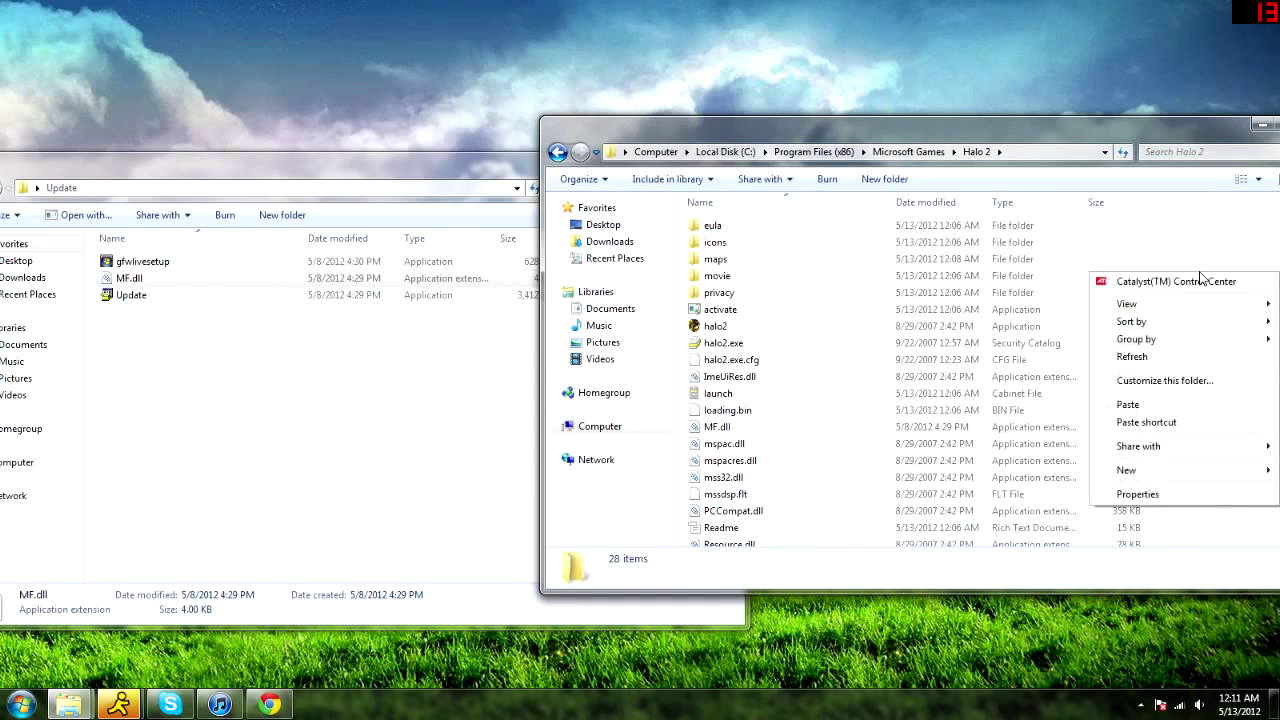
pyautogui.click(1176, 405)
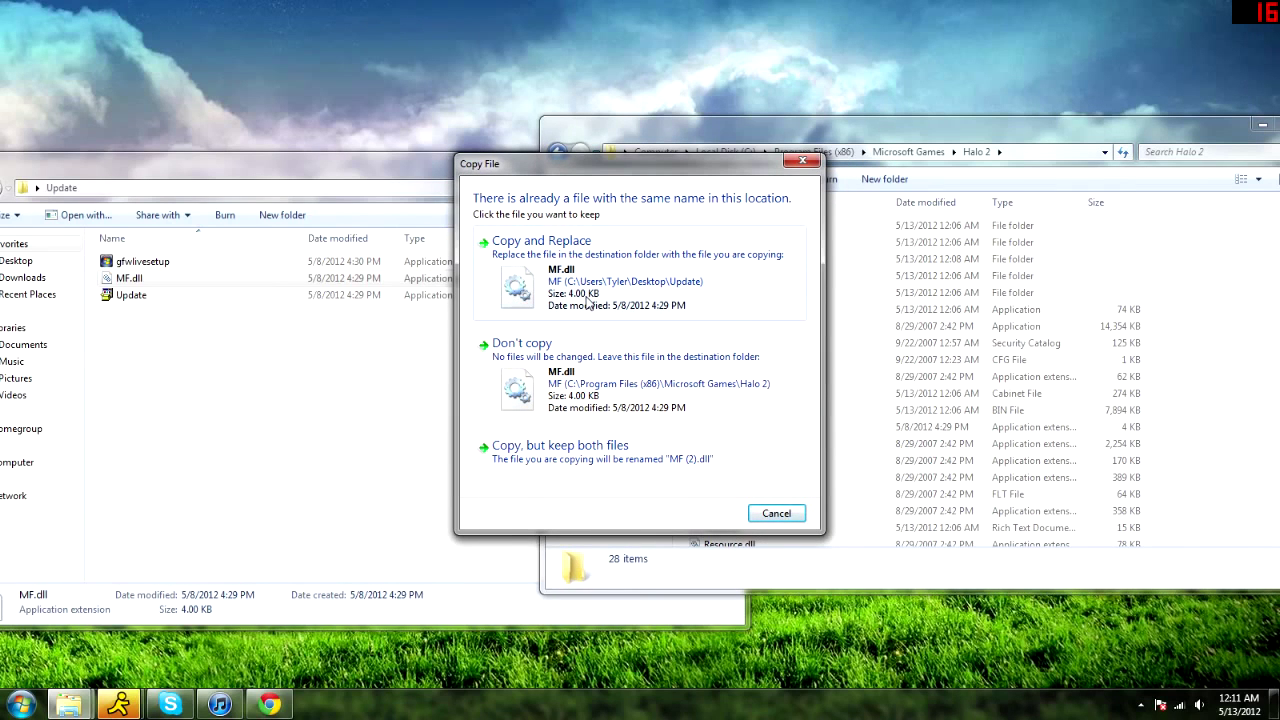
pyautogui.click(588, 305)
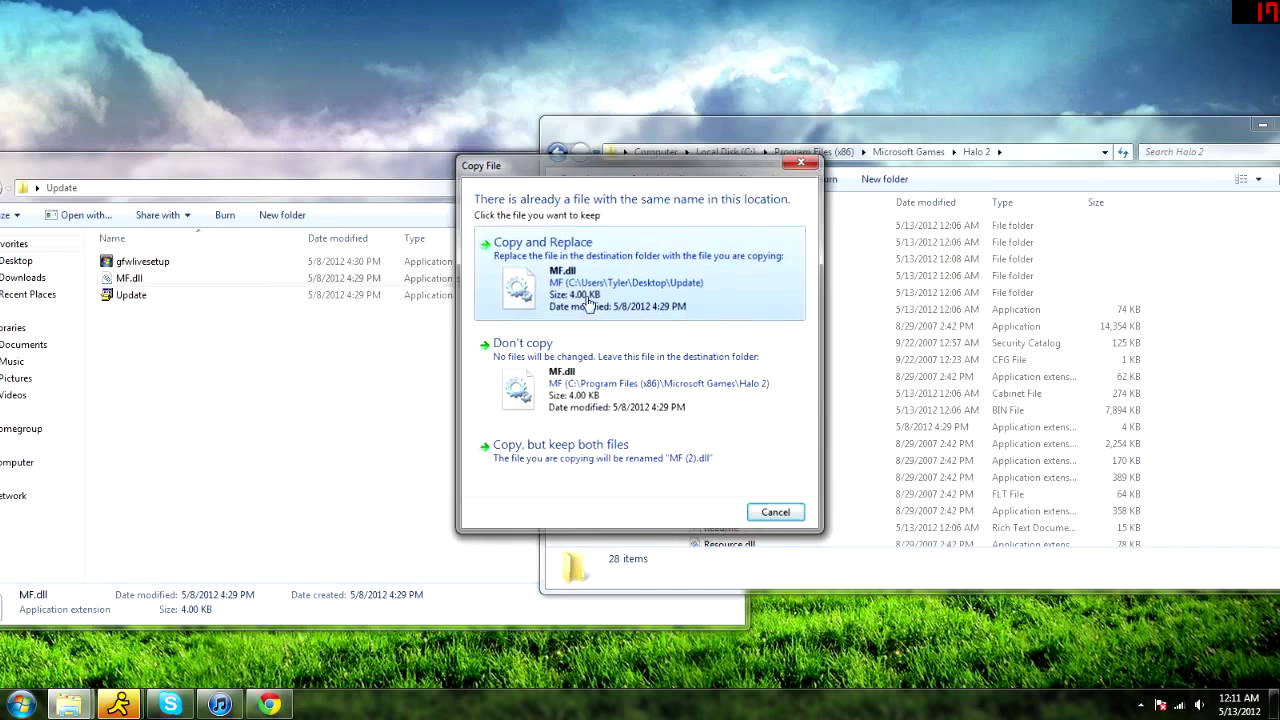
pyautogui.click(620, 418)
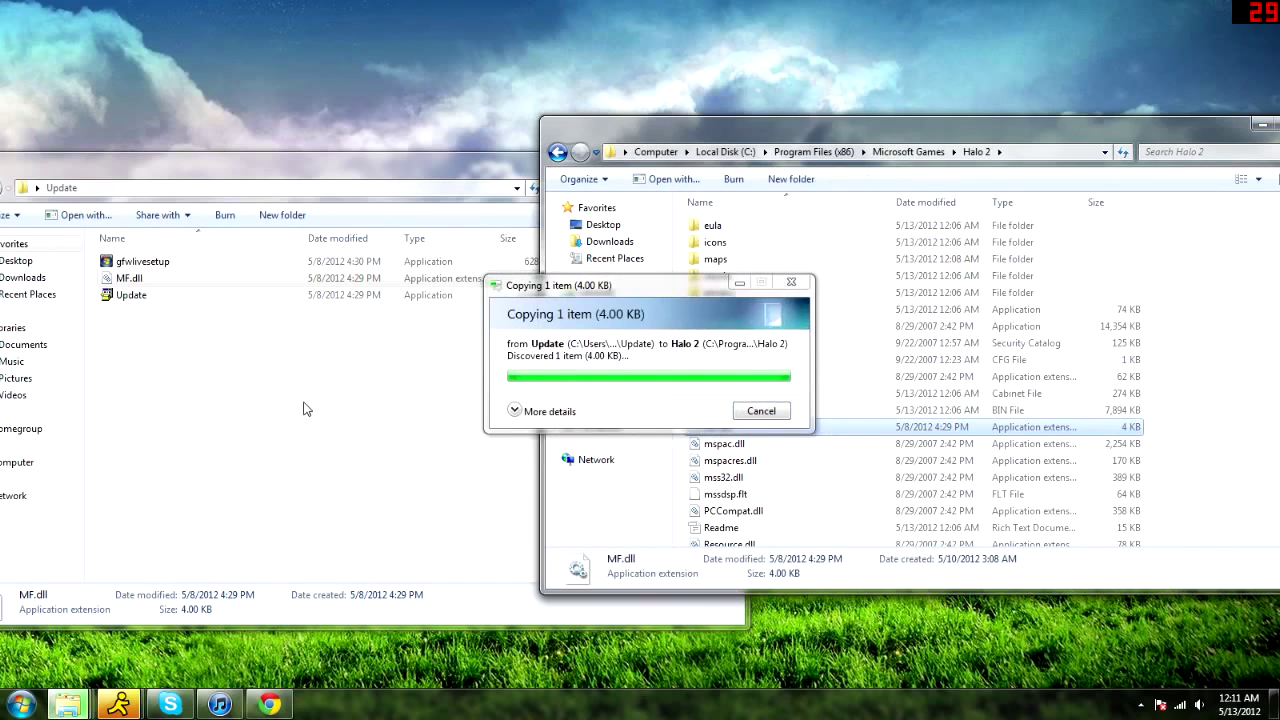
# - Close both the Halo 2 and Update folder windows
pyautogui.moveTo(786, 138); pyautogui.dragTo(573, 140)
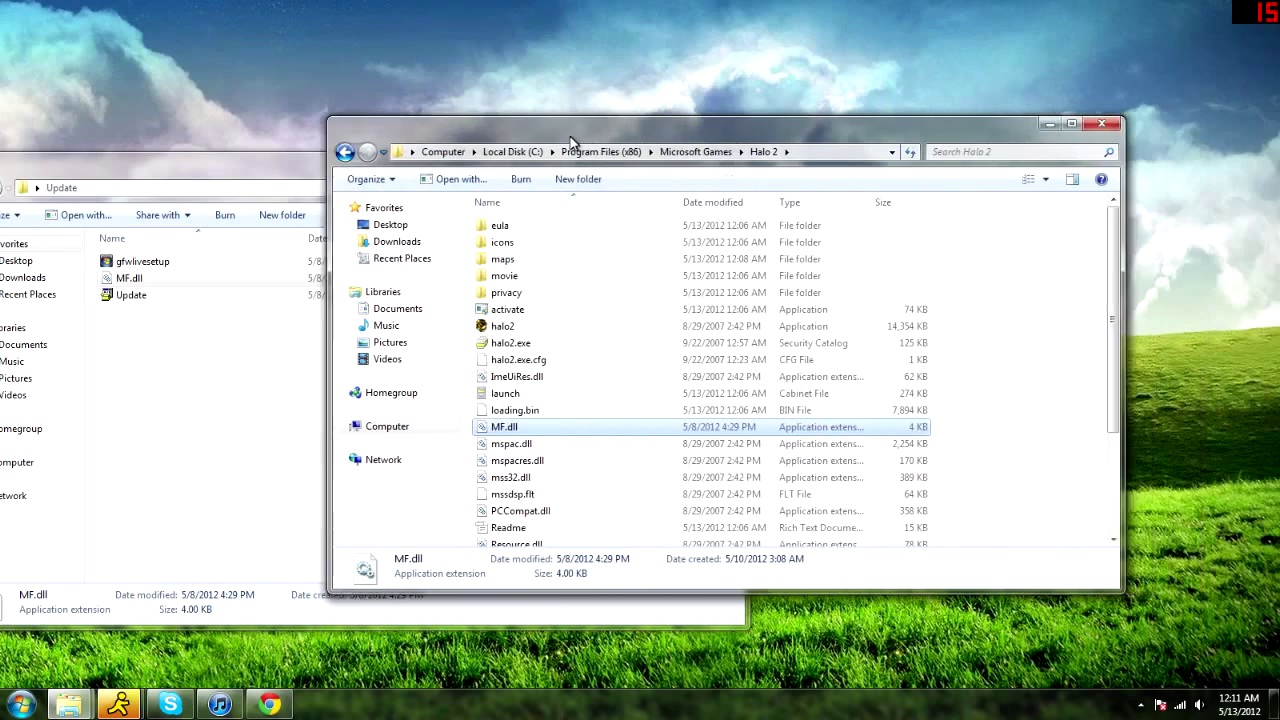
pyautogui.click(1100, 124)
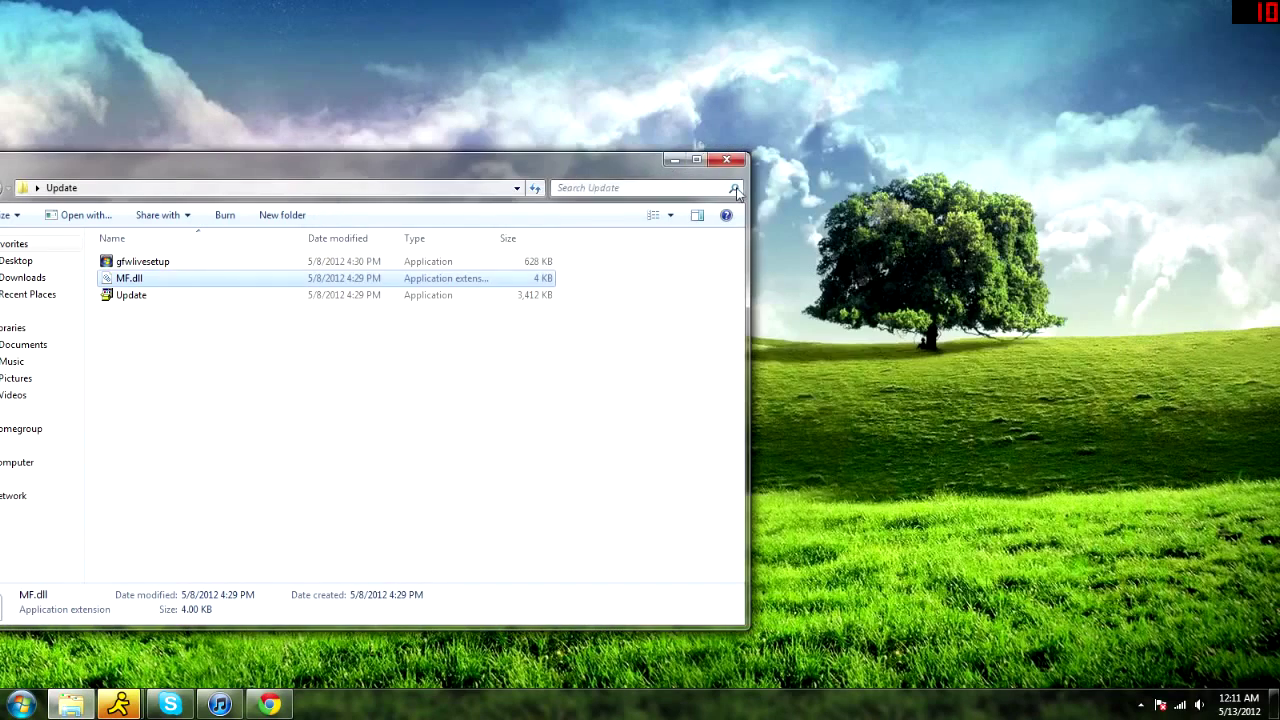
pyautogui.click(726, 160)
pyautogui.click(20, 704)
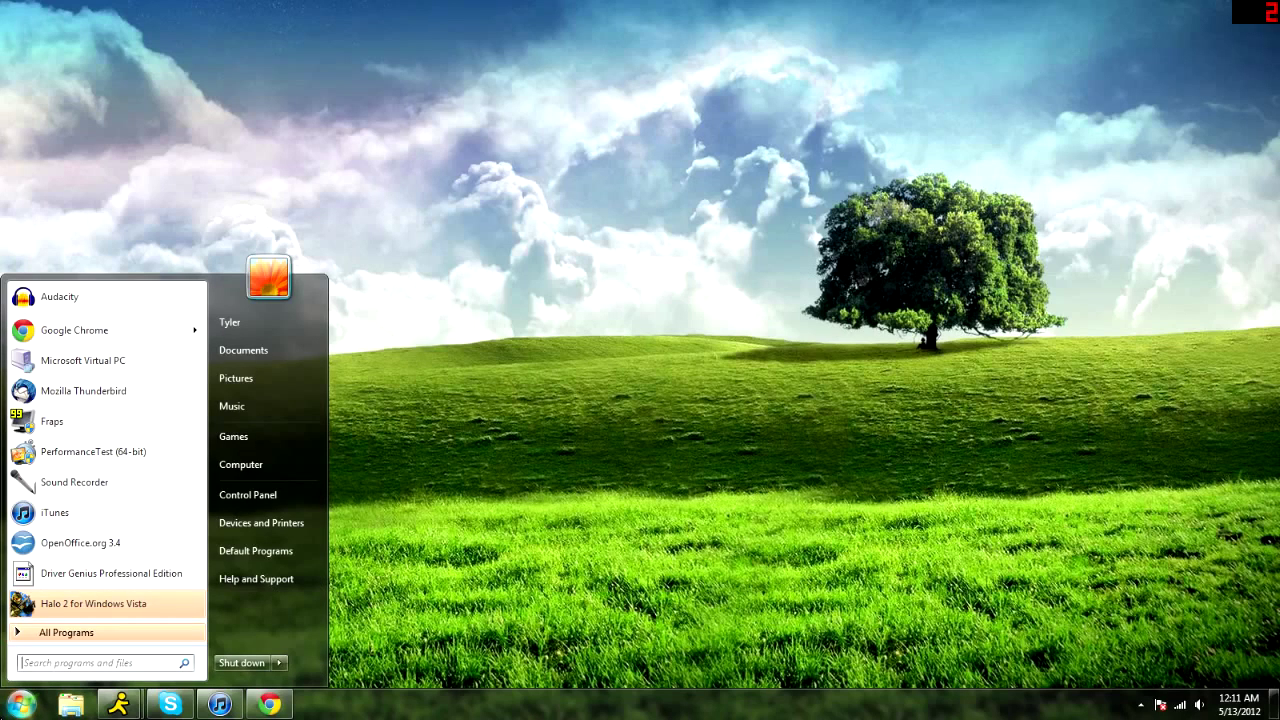
# - Switch to Chrome's Halo 2 guide and scroll down to the CD KEY section
pyautogui.write('Halo')
pyautogui.press('Return')
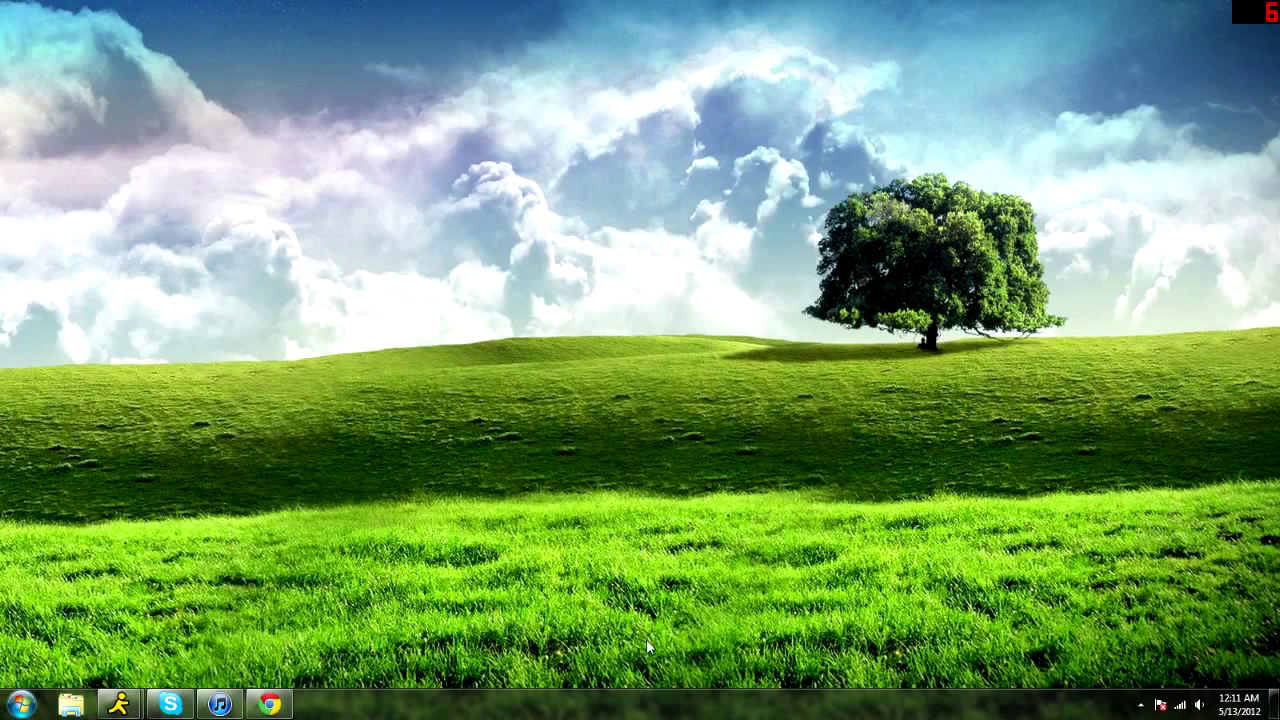
pyautogui.click(269, 704)
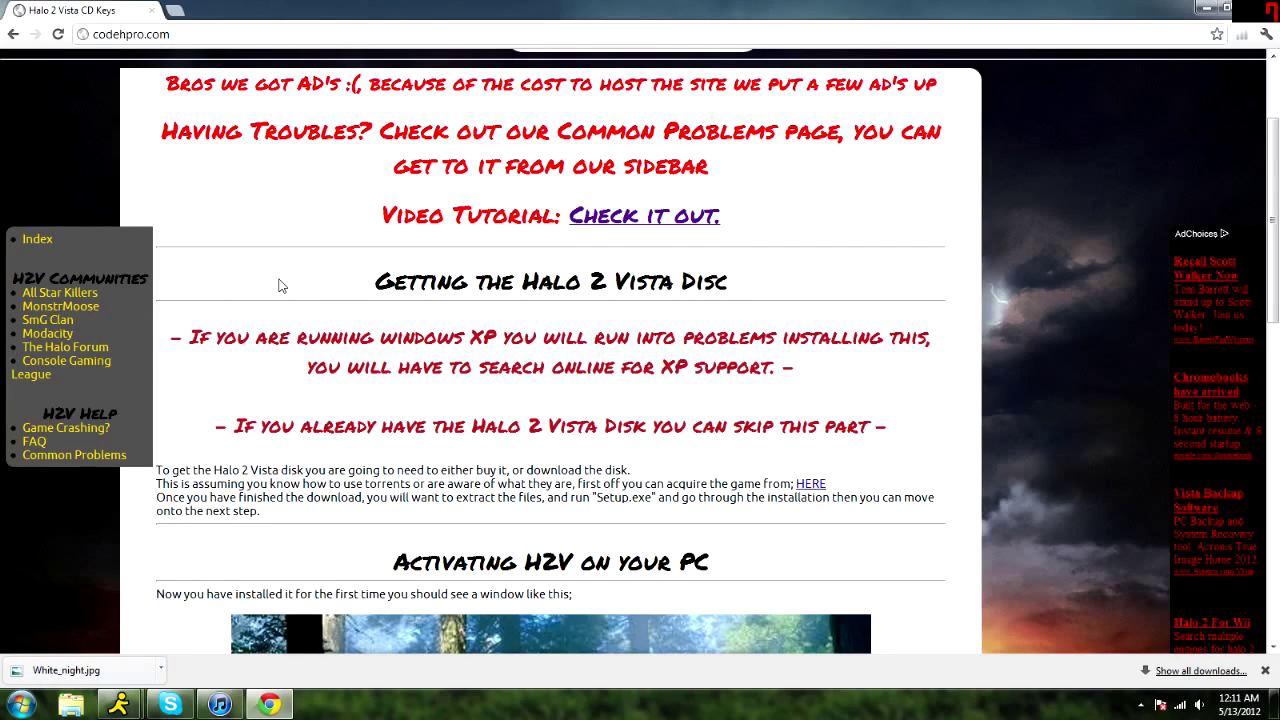
pyautogui.scroll(-4, 280, 288)
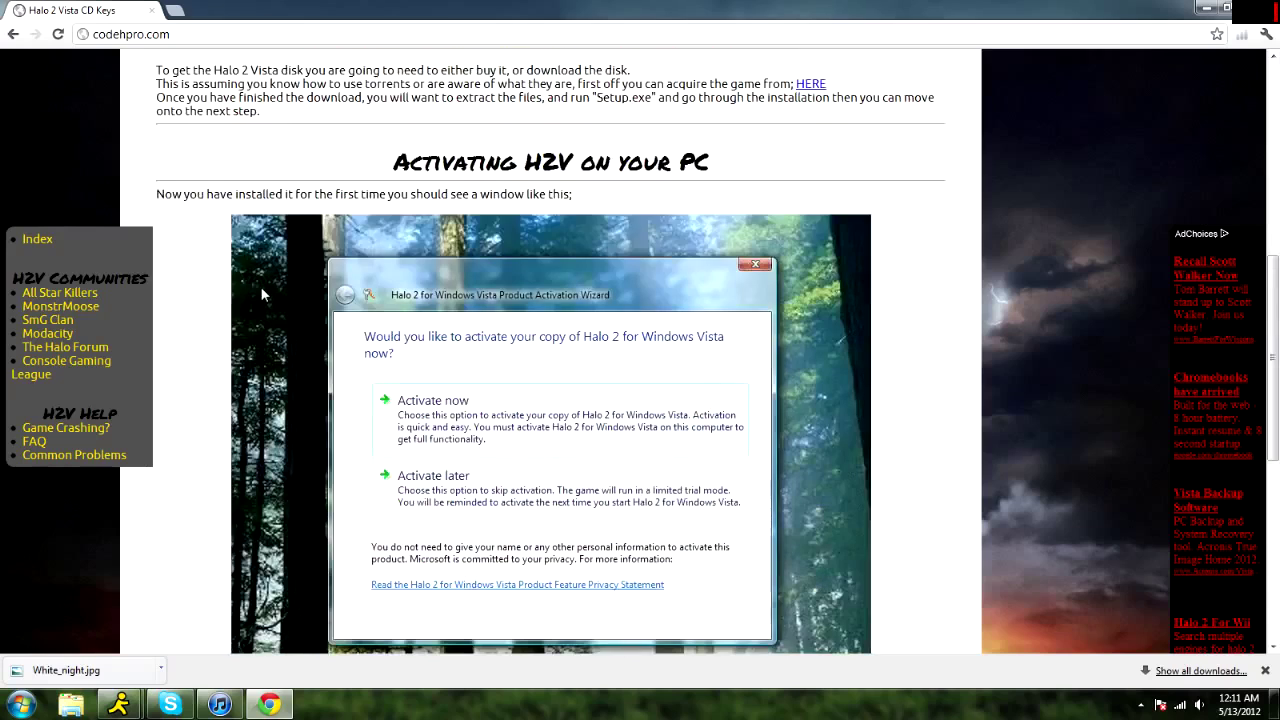
pyautogui.scroll(5, 260, 286)
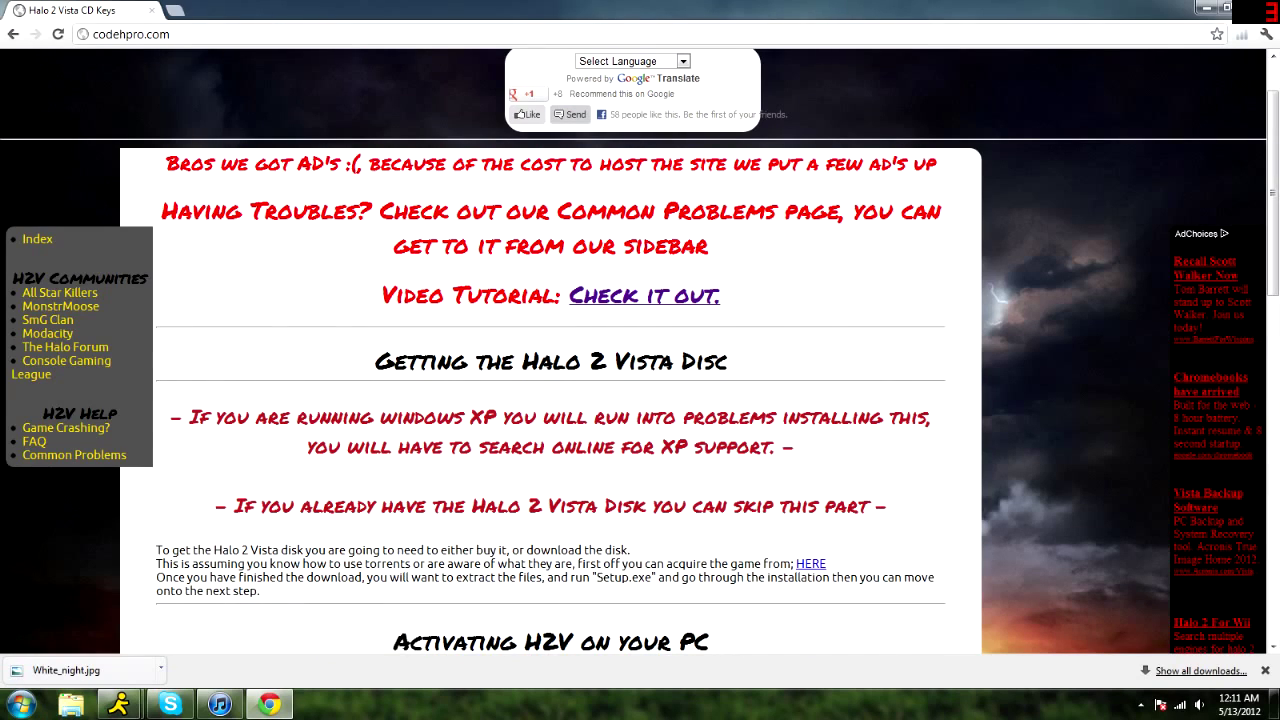
pyautogui.scroll(-6, 203, 429)
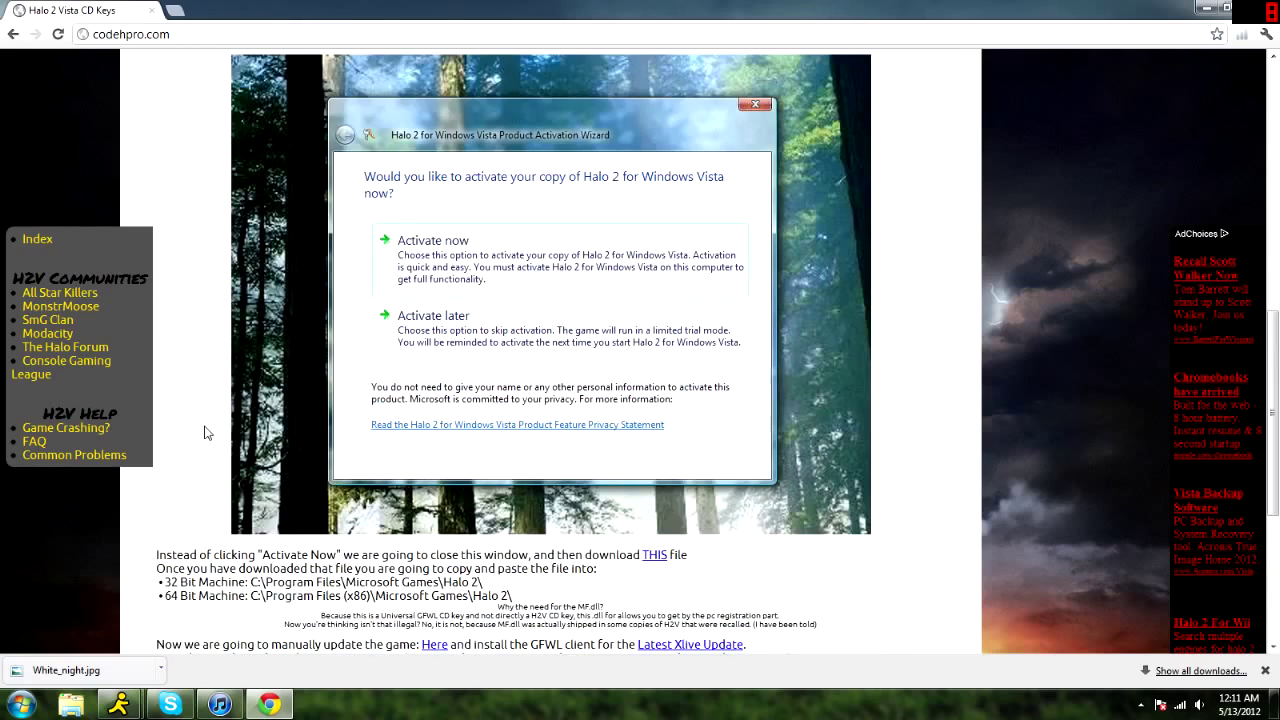
pyautogui.scroll(-1, 230, 431)
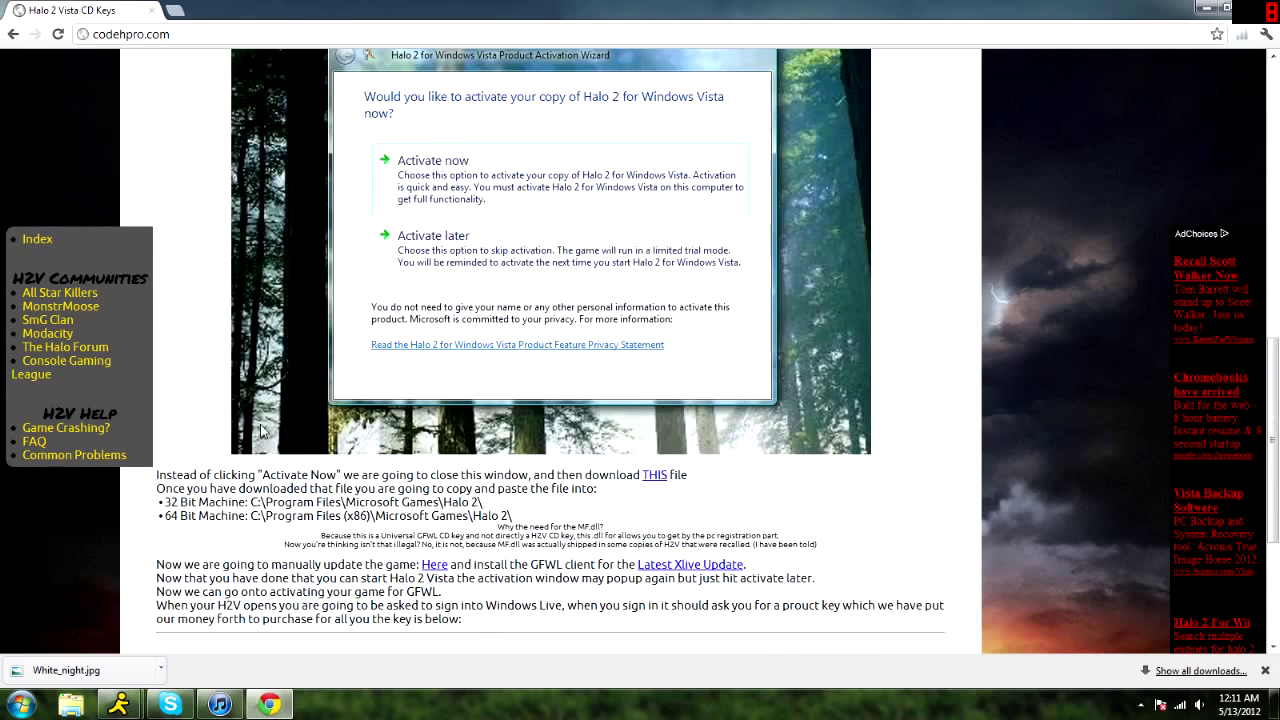
pyautogui.scroll(-3, 260, 430)
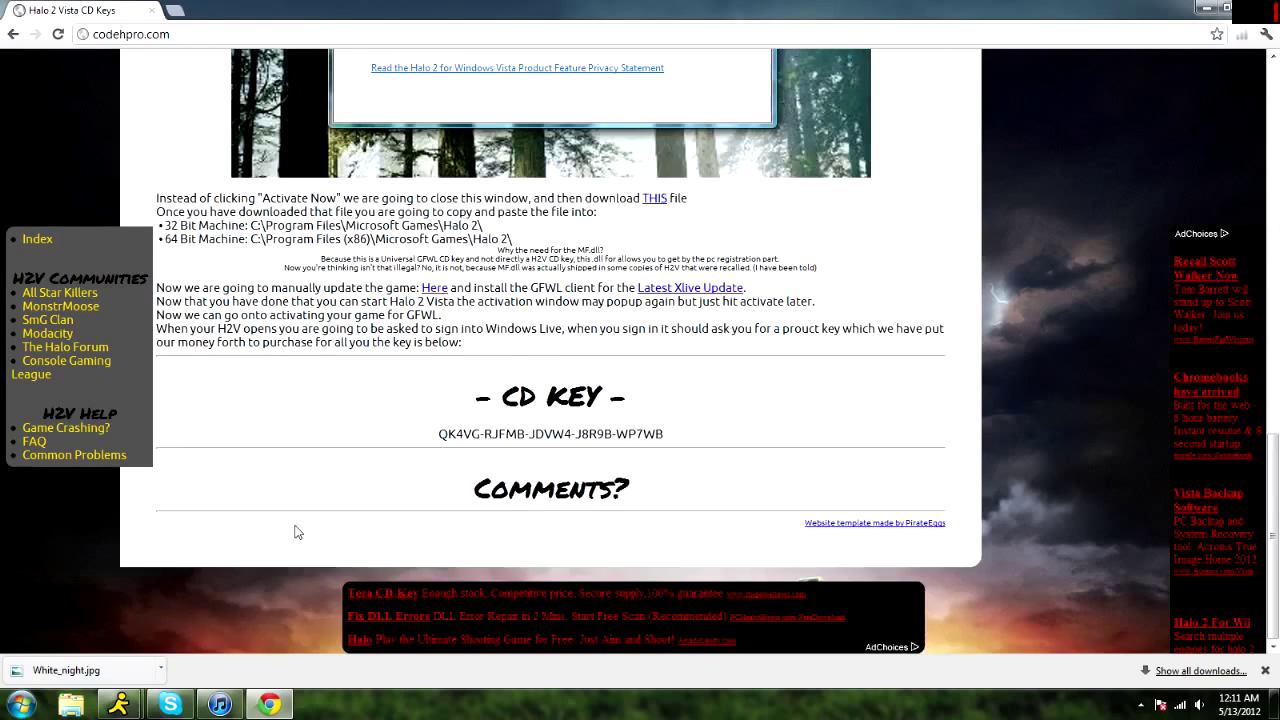
# - Copy the product key from the page and hide Chrome to show the desktop
pyautogui.moveTo(437, 433); pyautogui.dragTo(664, 434)
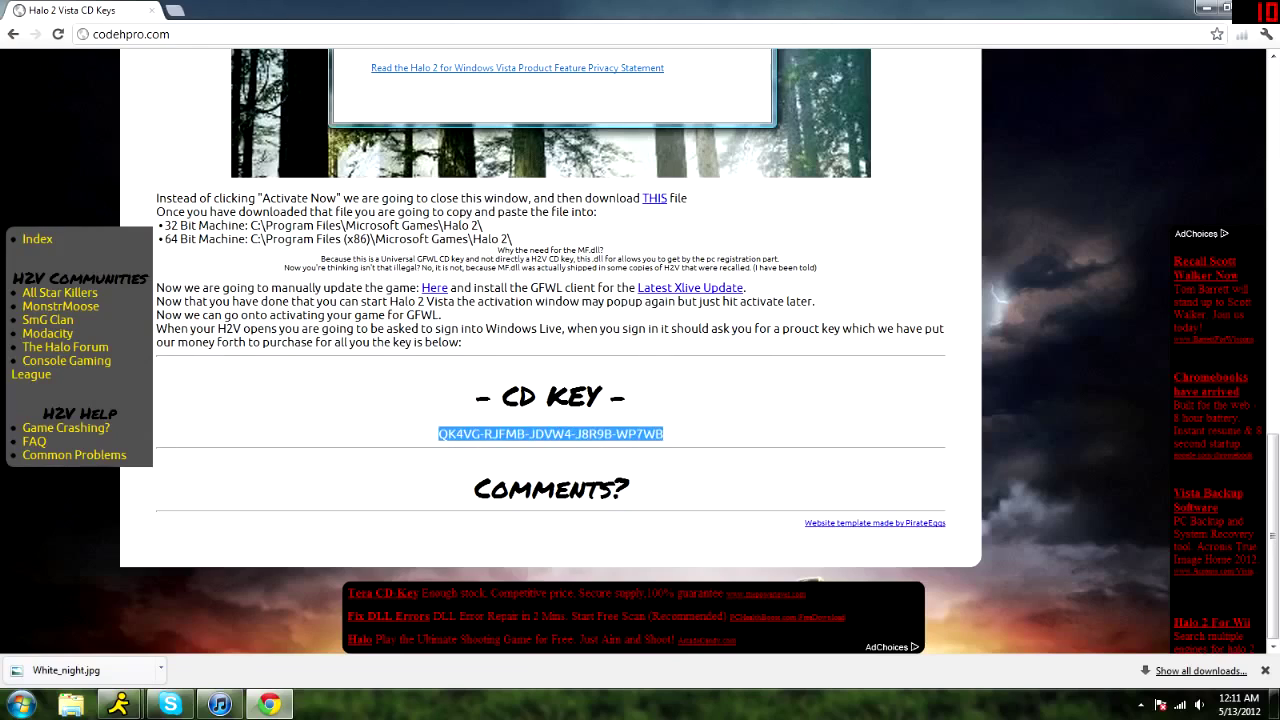
pyautogui.rightClick(664, 434)
pyautogui.click(697, 444)
pyautogui.press('super+d')
pyautogui.press('super')
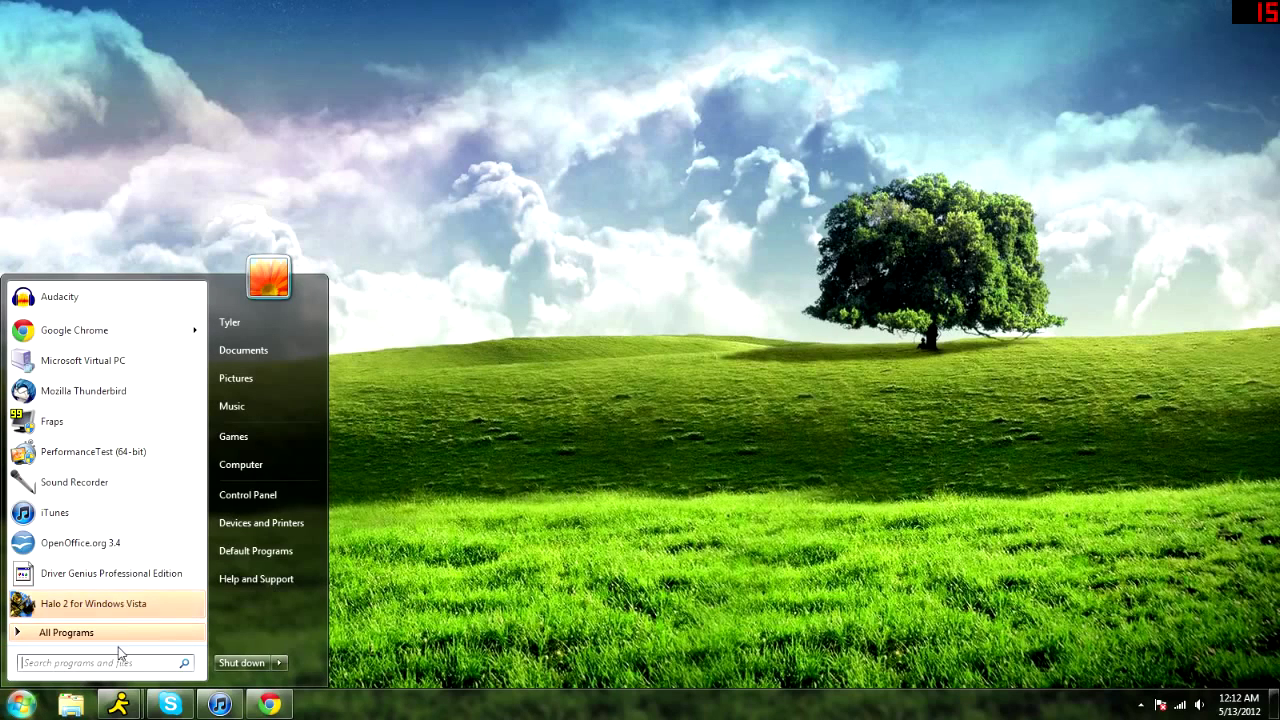
# - Search 'Halo 2' in the Start menu and launch Halo 2 for Windows Vista
pyautogui.write('Halo 2')
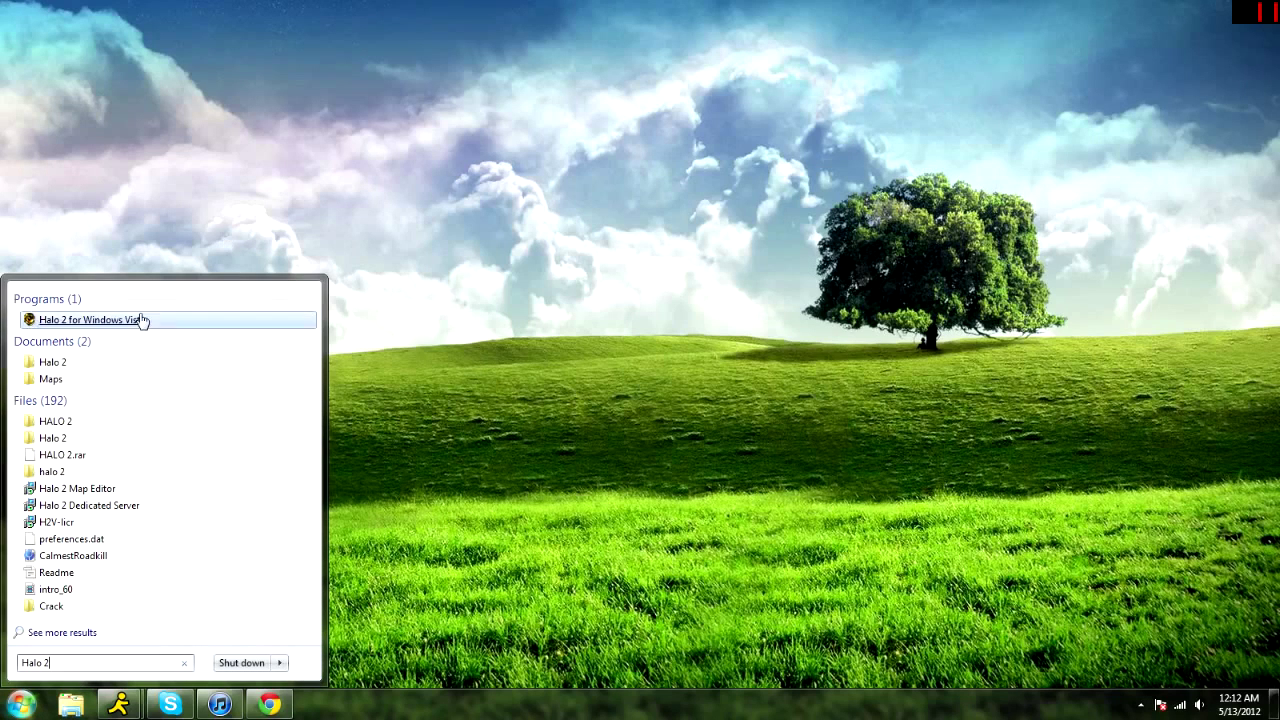
pyautogui.click(143, 319)
pyautogui.press('super')
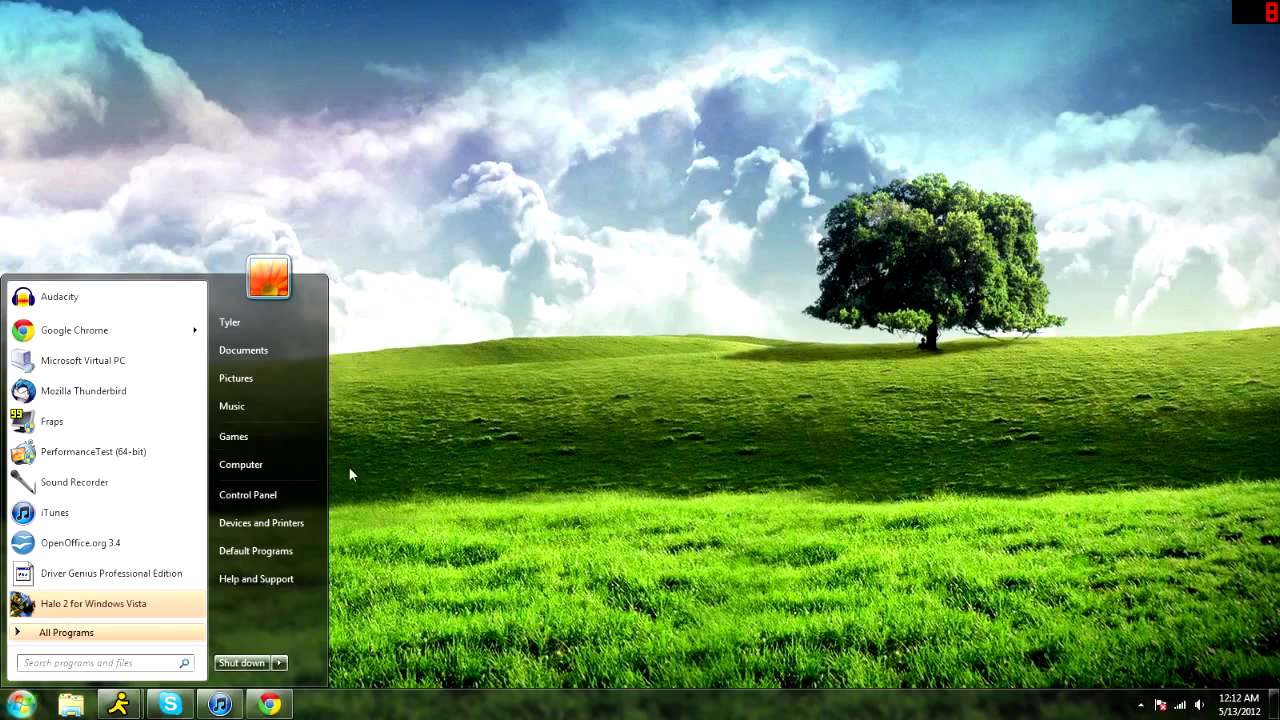
pyautogui.click(100, 606)
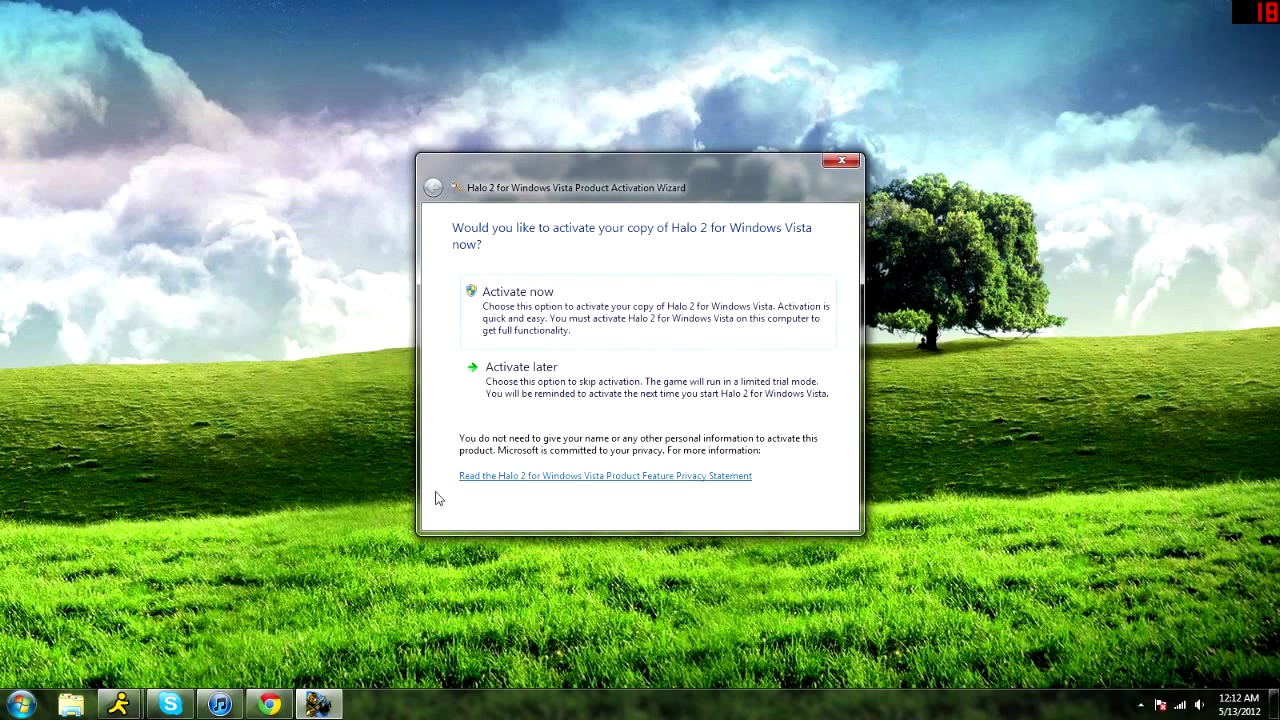
# - Postpone activation, continue with the existing player profile, and start the LIVE sign-in
pyautogui.click(563, 400)
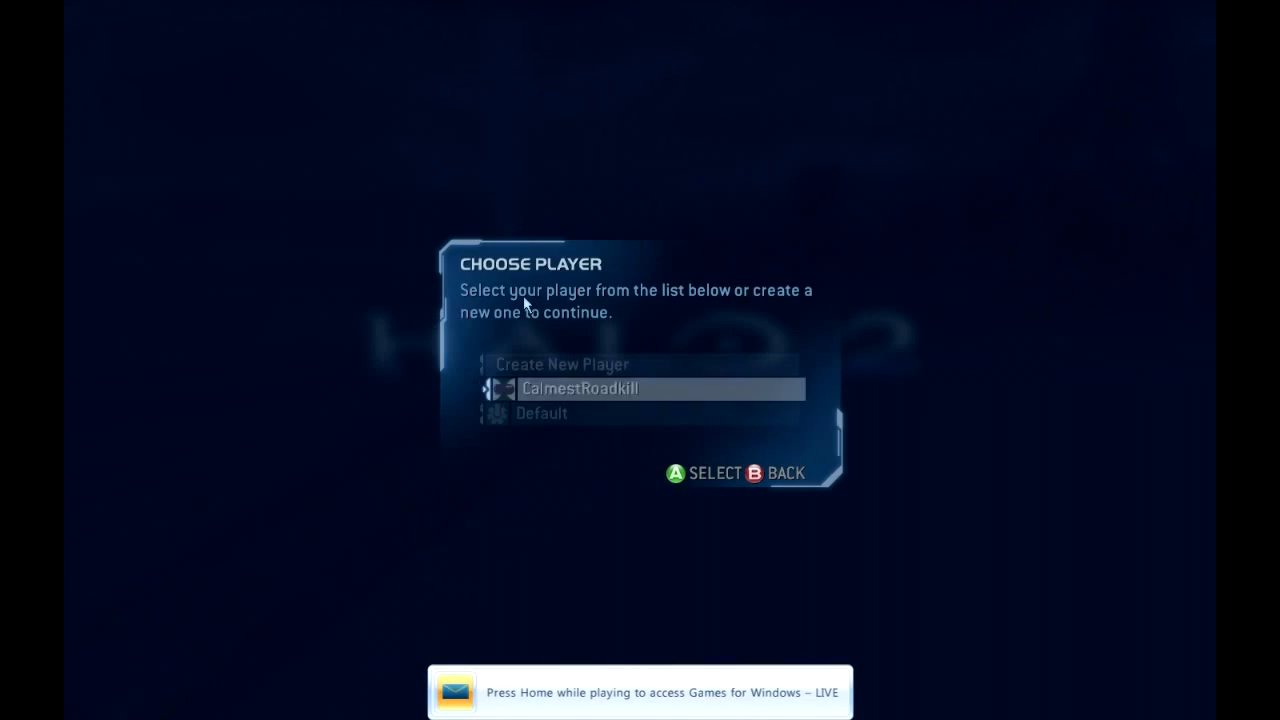
pyautogui.click(633, 388)
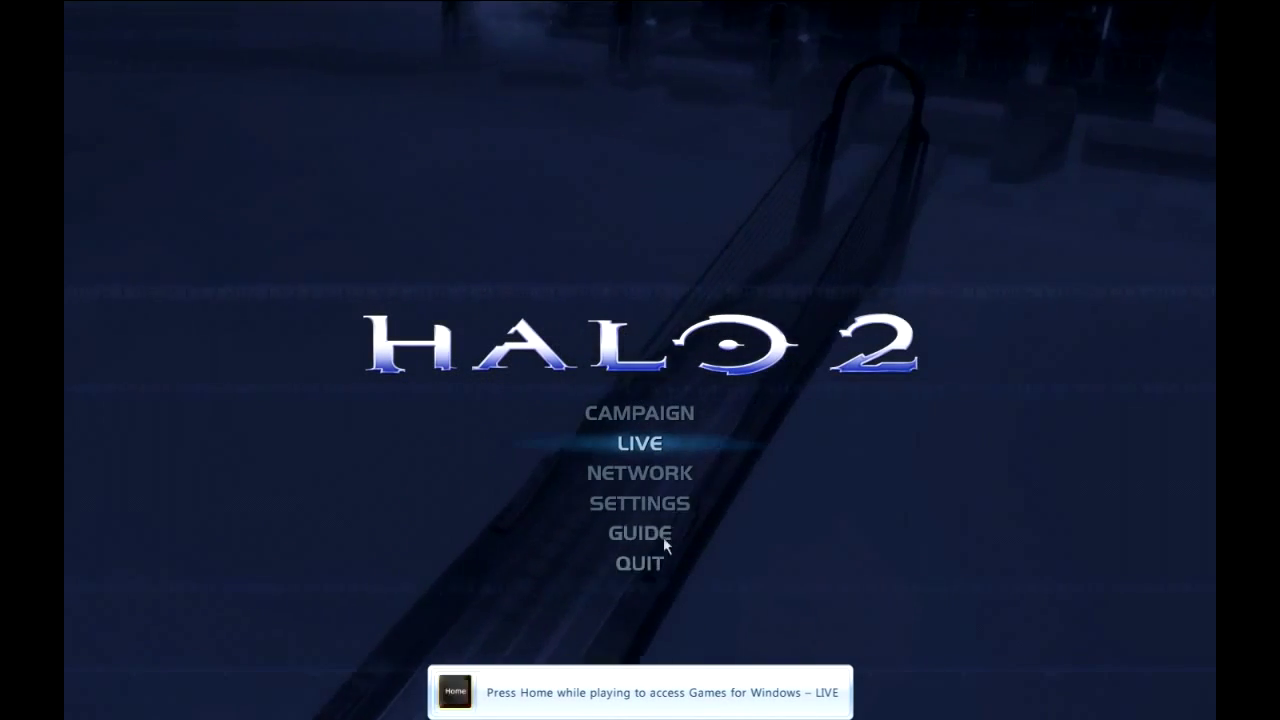
pyautogui.click(652, 444)
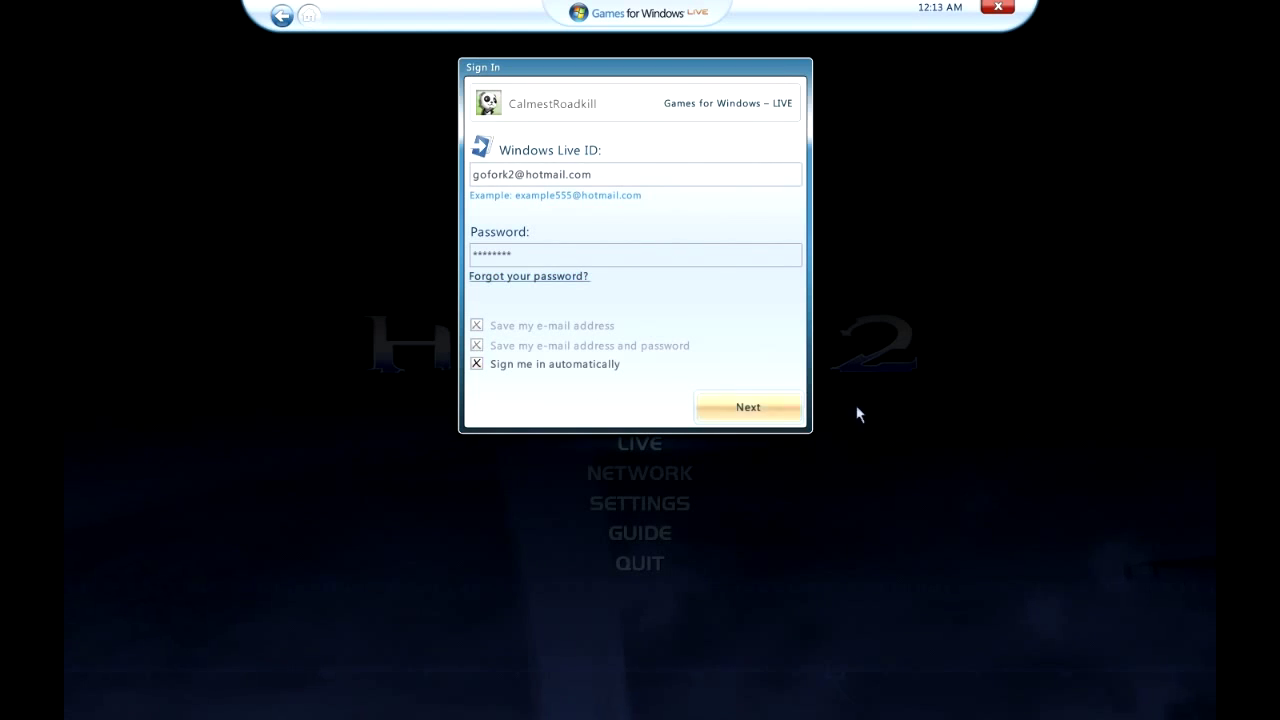
# - Sign in to LIVE, paste the copied product key, and open the game server list
pyautogui.click(766, 410)
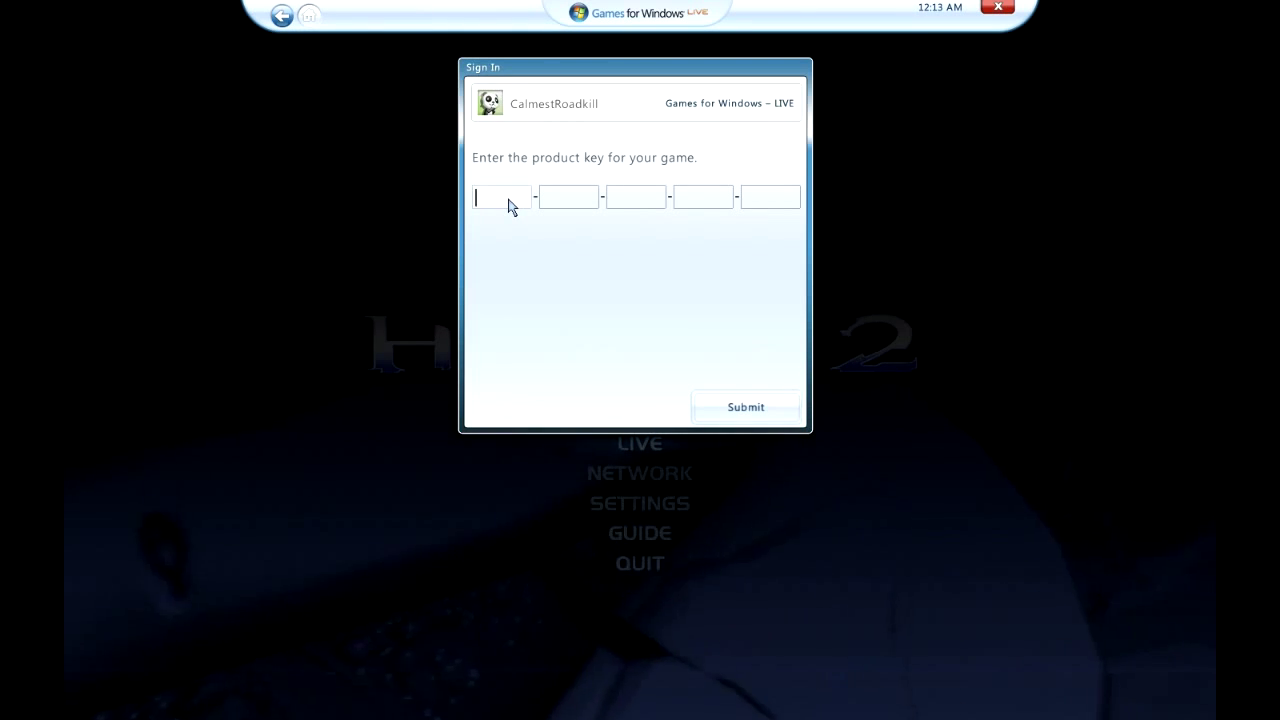
pyautogui.hotkey('ctrl', 'v')
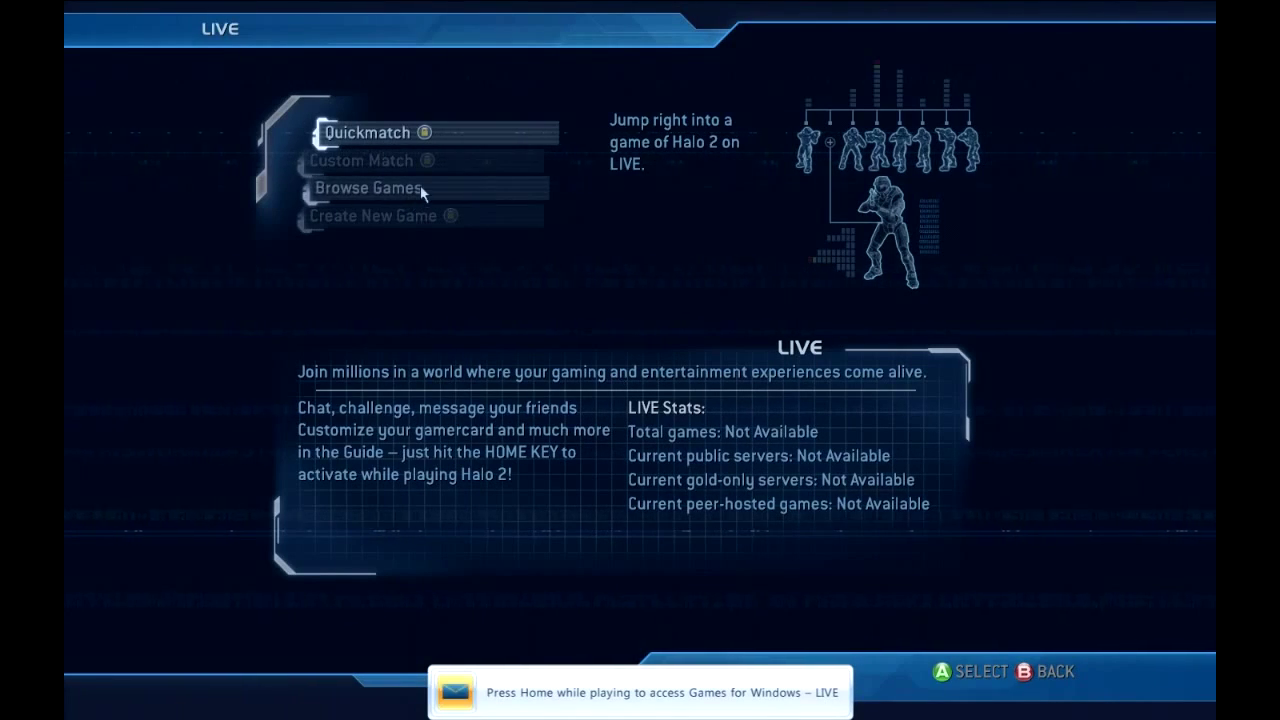
pyautogui.click(420, 187)
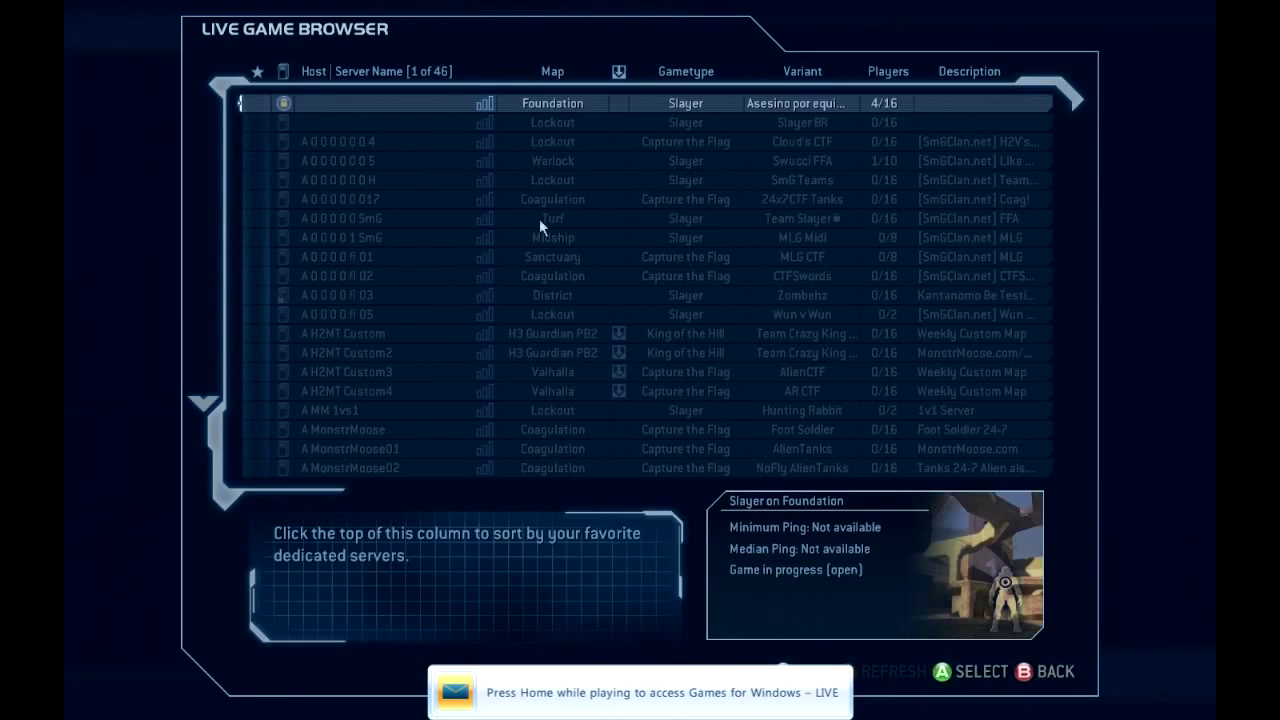
# - Sort the server list by Variant and then Players, scroll it, and return to the LIVE menu
pyautogui.click(805, 71)
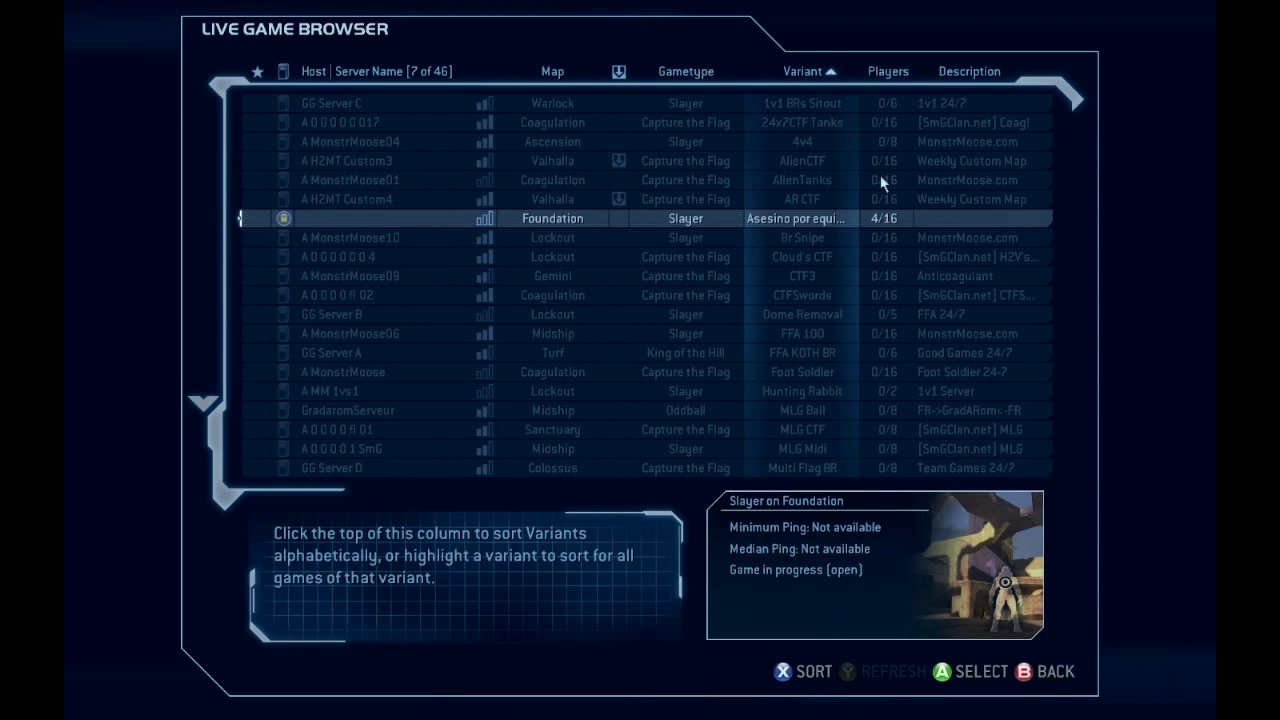
pyautogui.click(892, 76)
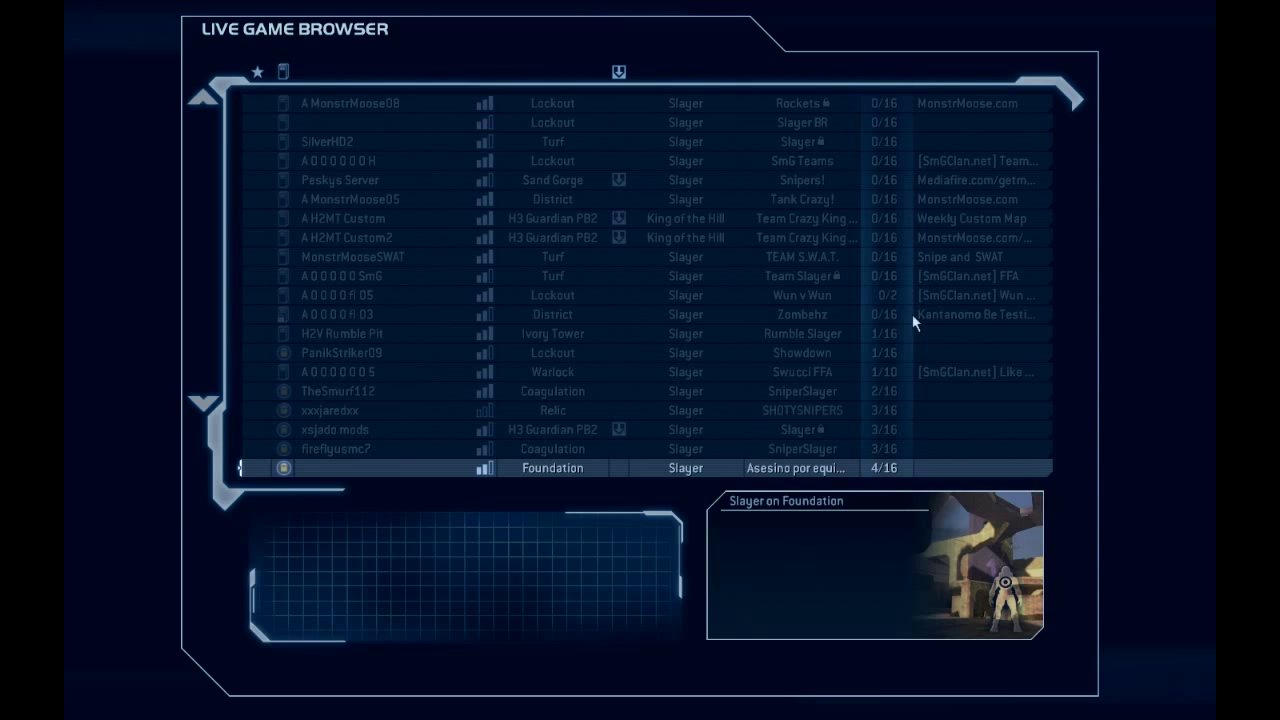
pyautogui.scroll(-3, 912, 314)
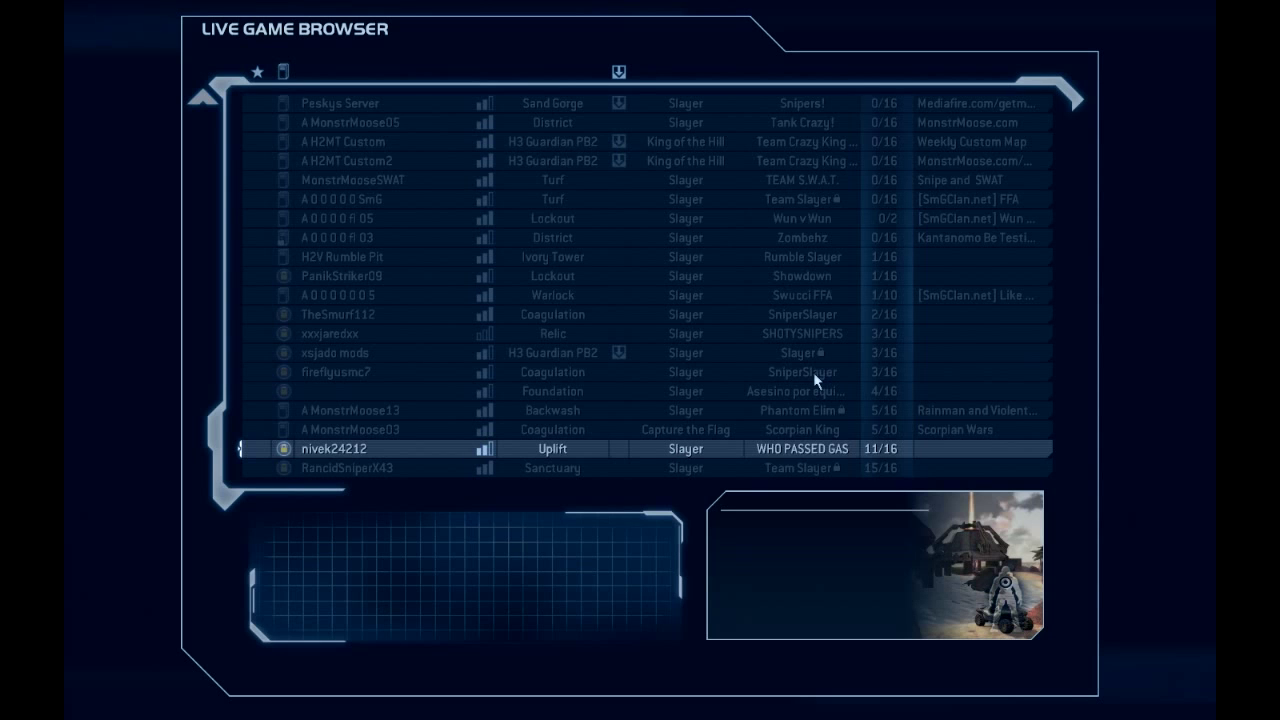
pyautogui.press('Escape')
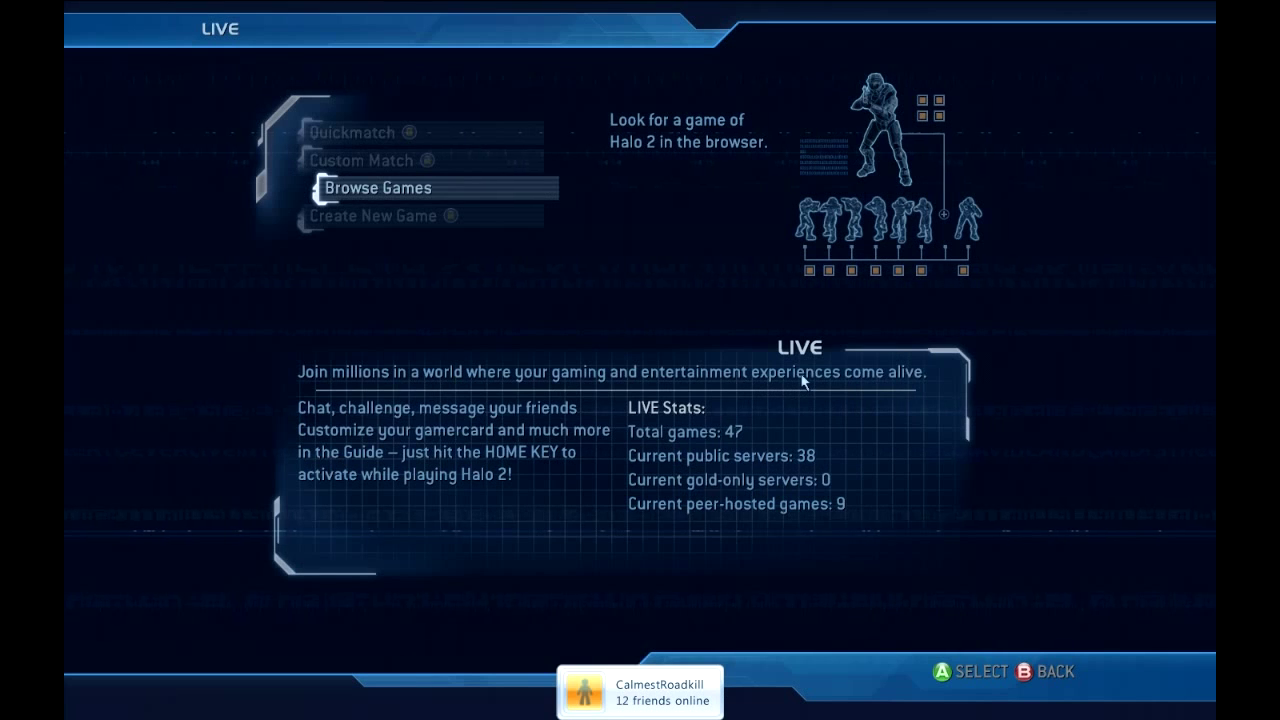